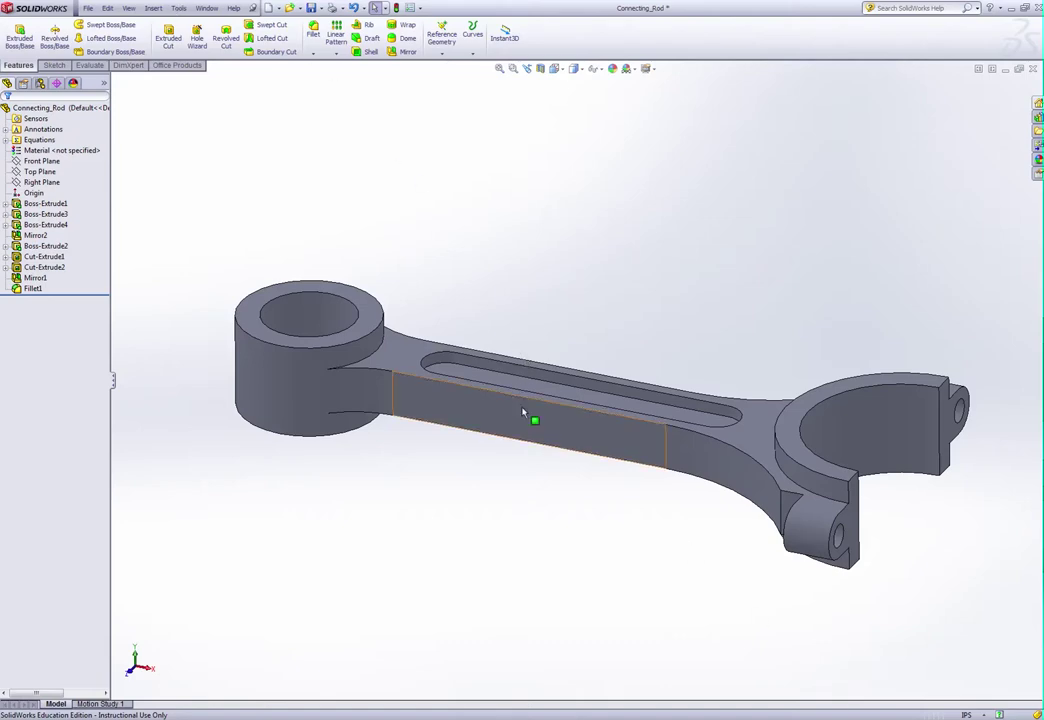
Open Tools > Equations to show camshaft_diameter 2, wristpin_diameter 1 and kinematic_length 6.5
left_click(180, 8)
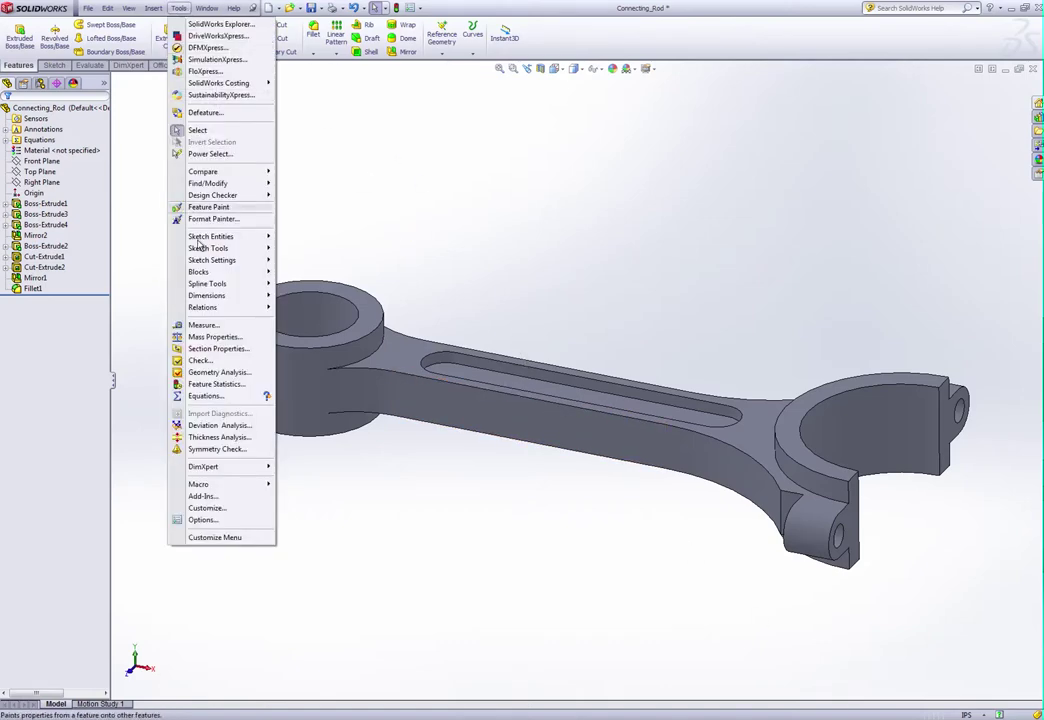
left_click(205, 396)
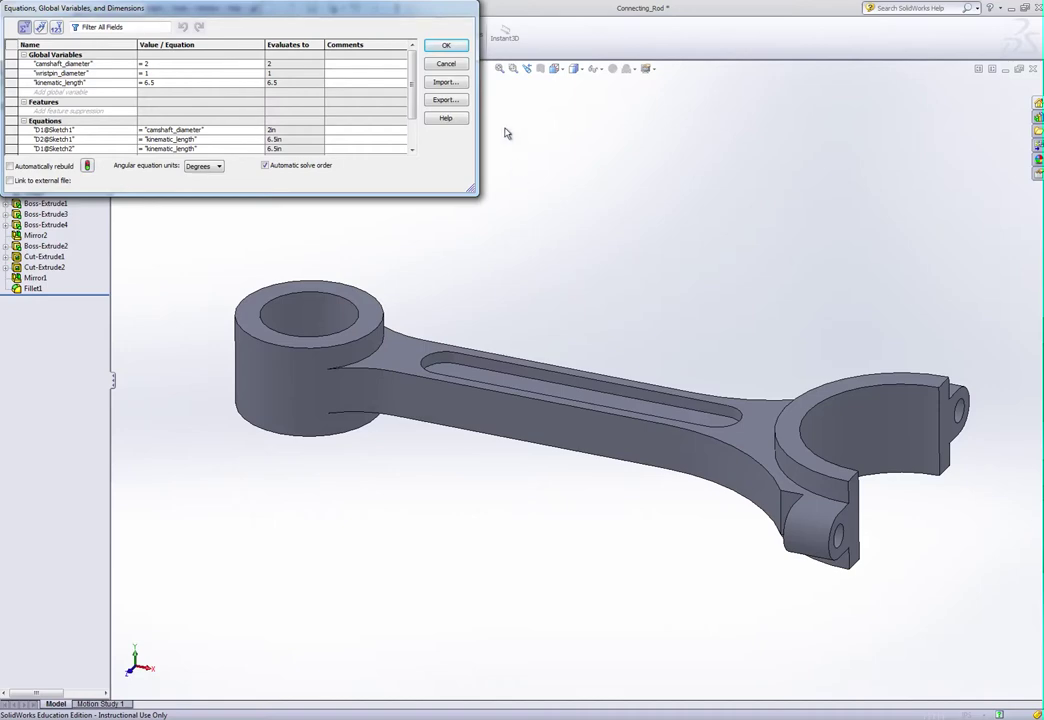
Accept the Equations dialog with OK and return to the Connecting_Rod part
left_click(447, 47)
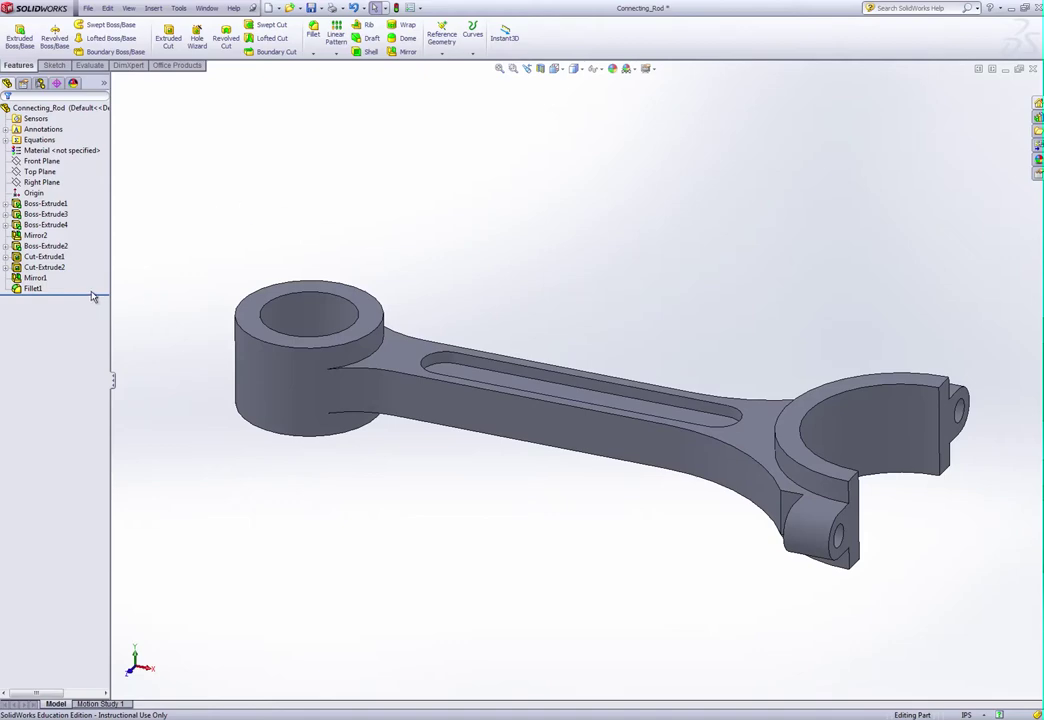
Roll the part back below Boss-Extrude1 and edit its Sketch1
left_click_drag(97, 292, 99, 208)
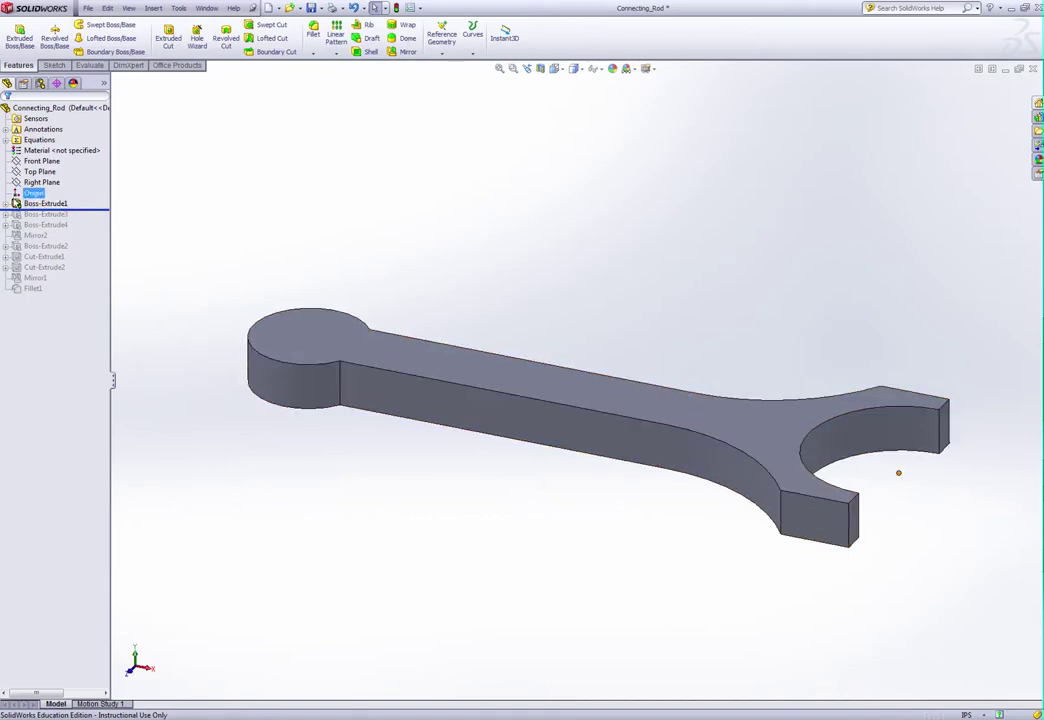
left_click(6, 203)
right_click(45, 216)
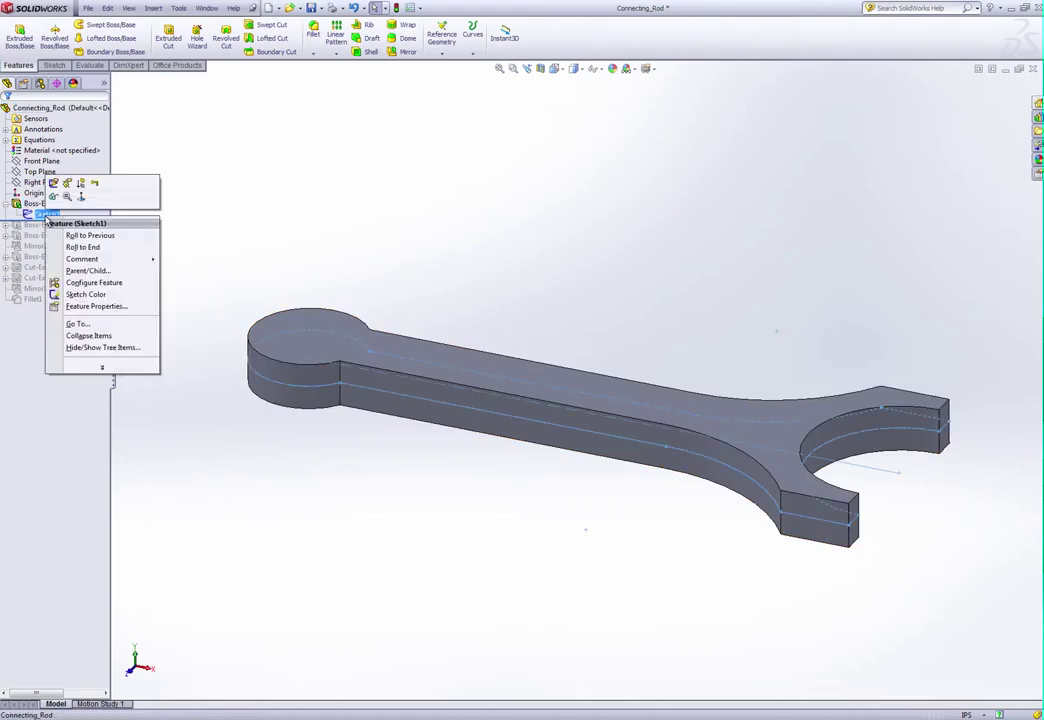
left_click(55, 185)
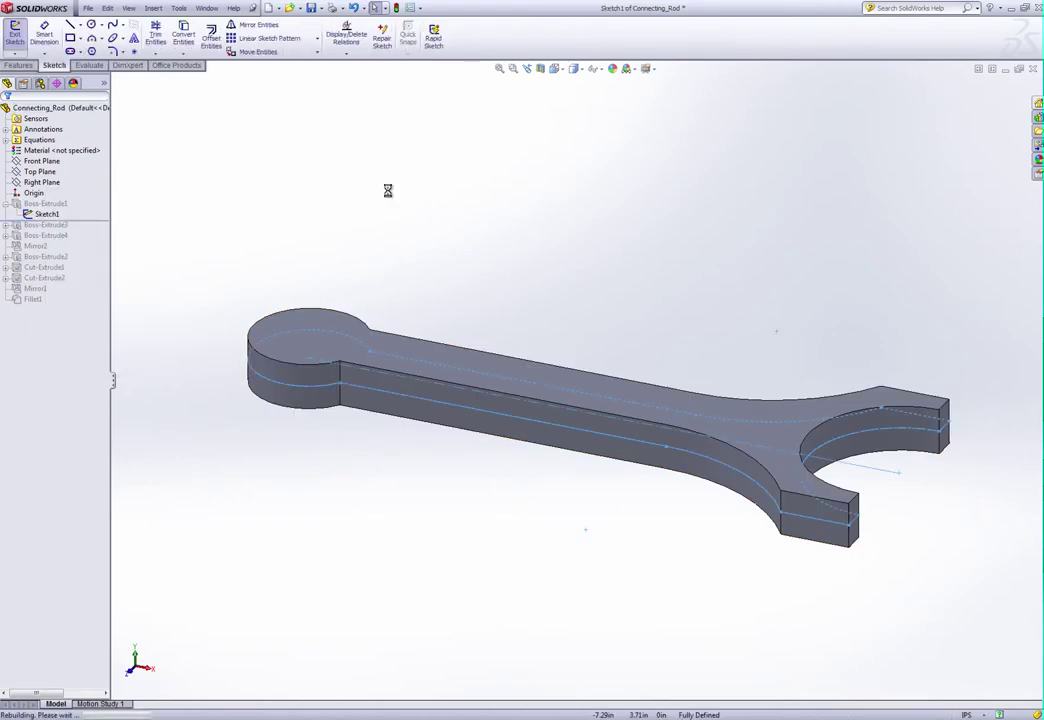
View Sketch1 Normal To, check its 6.500 length and Ø2.000 hole, then exit the sketch
key("space")
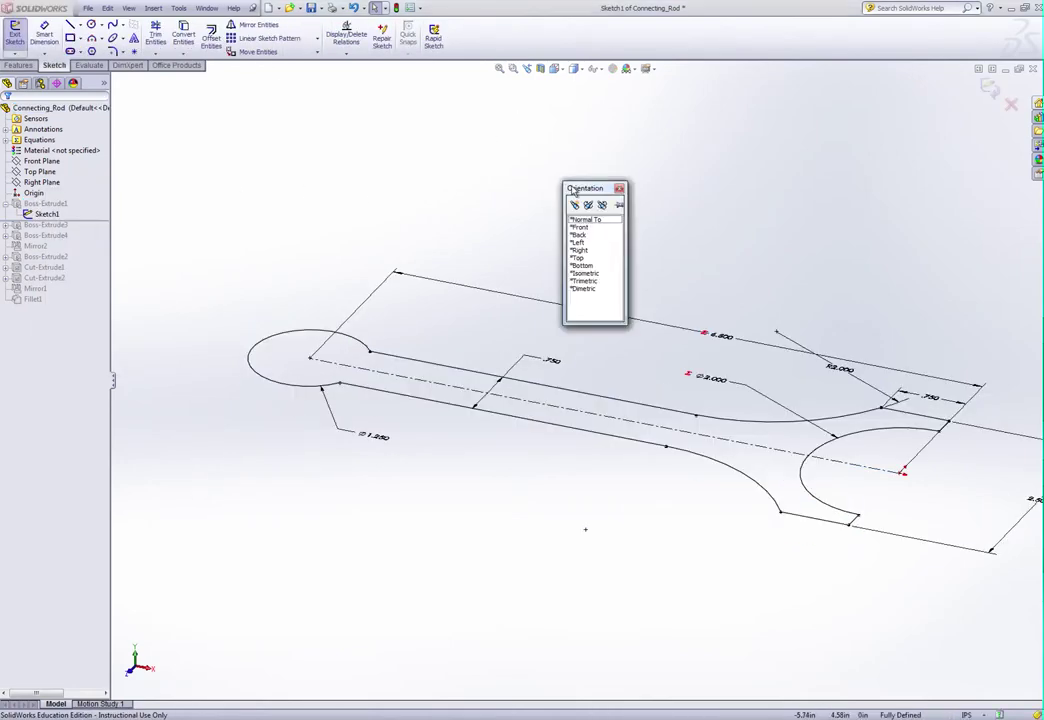
left_click(584, 220)
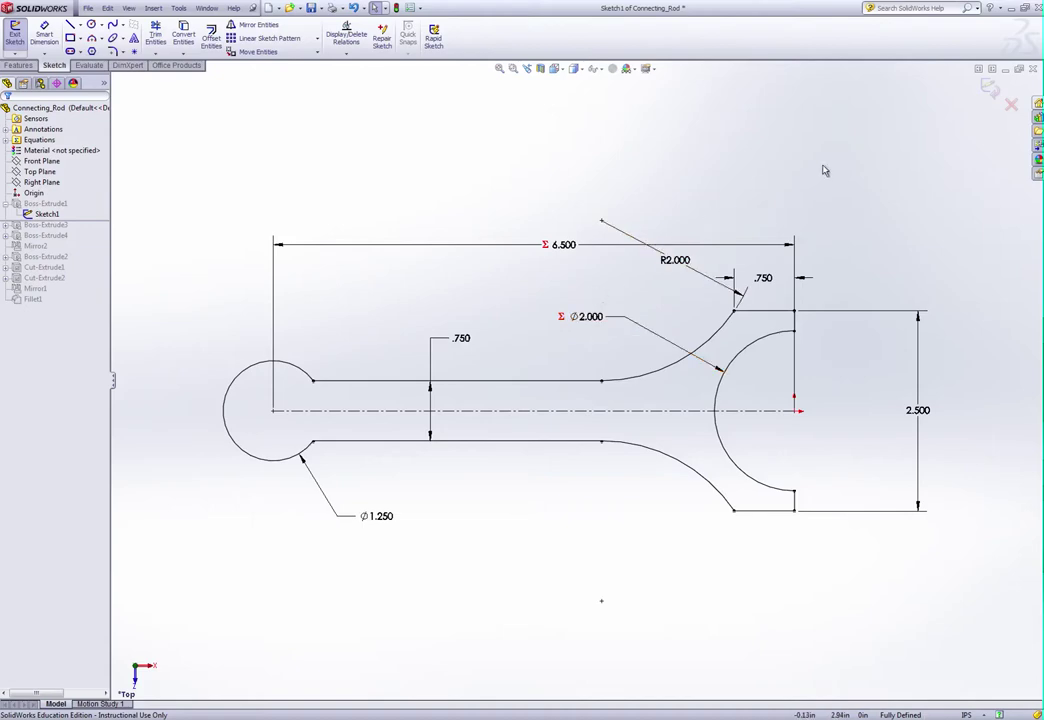
left_click(989, 85)
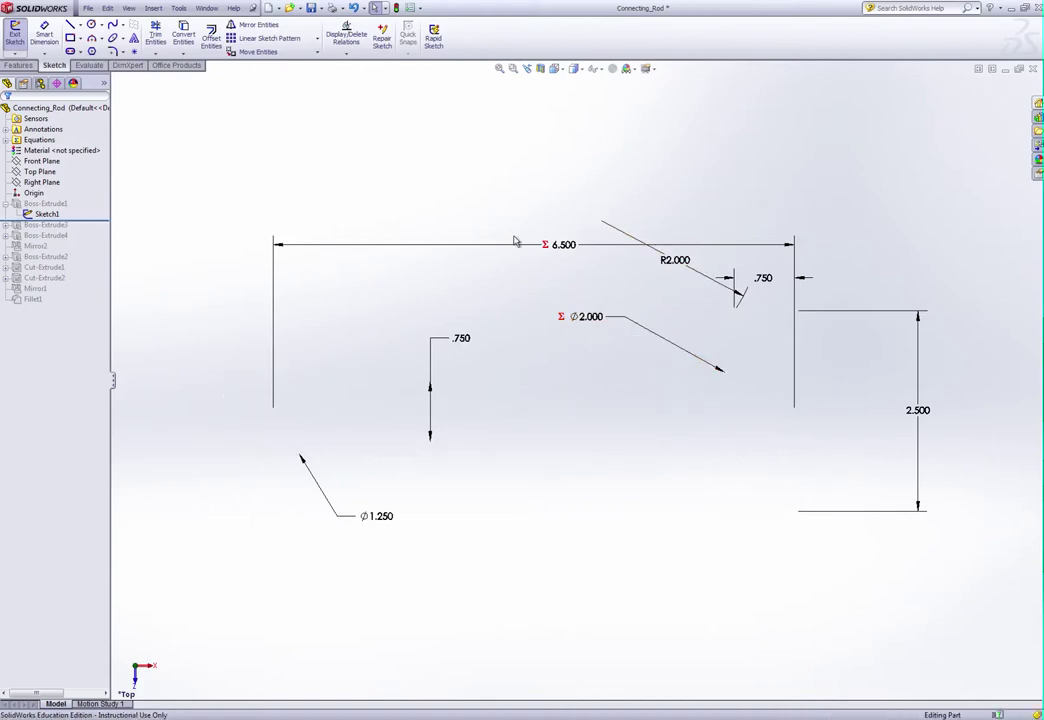
middle_click_drag(460, 395, 448, 268)
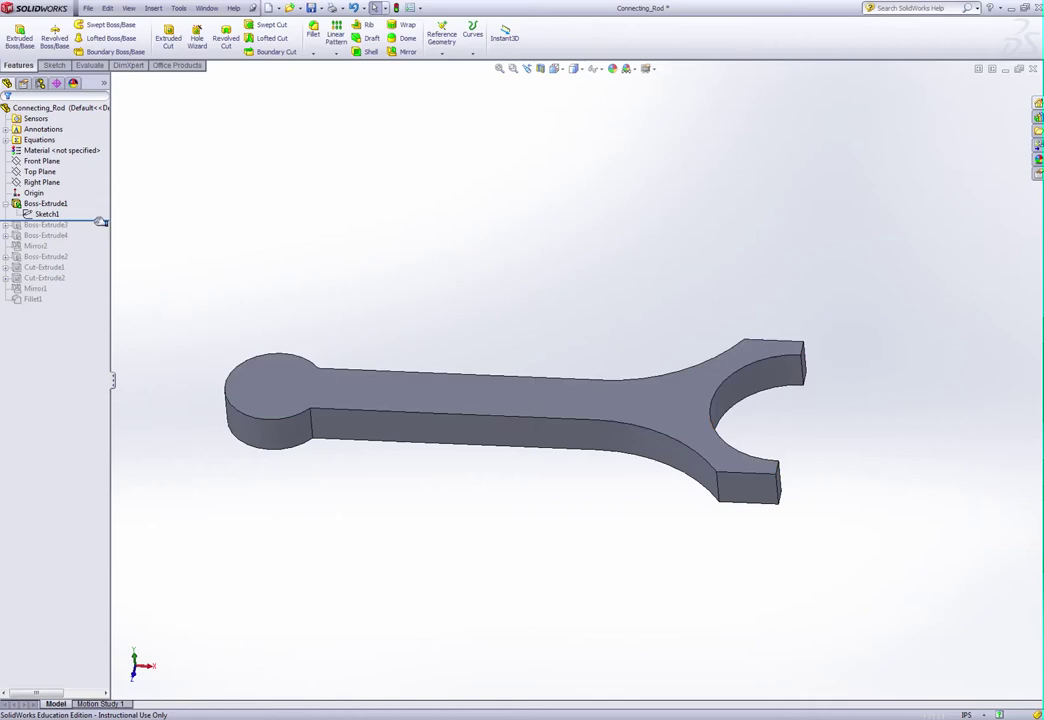
Roll forward through Boss-Extrude3 and Boss-Extrude4, adding the shank, curved fork and pierced lug
left_click_drag(102, 219, 100, 231)
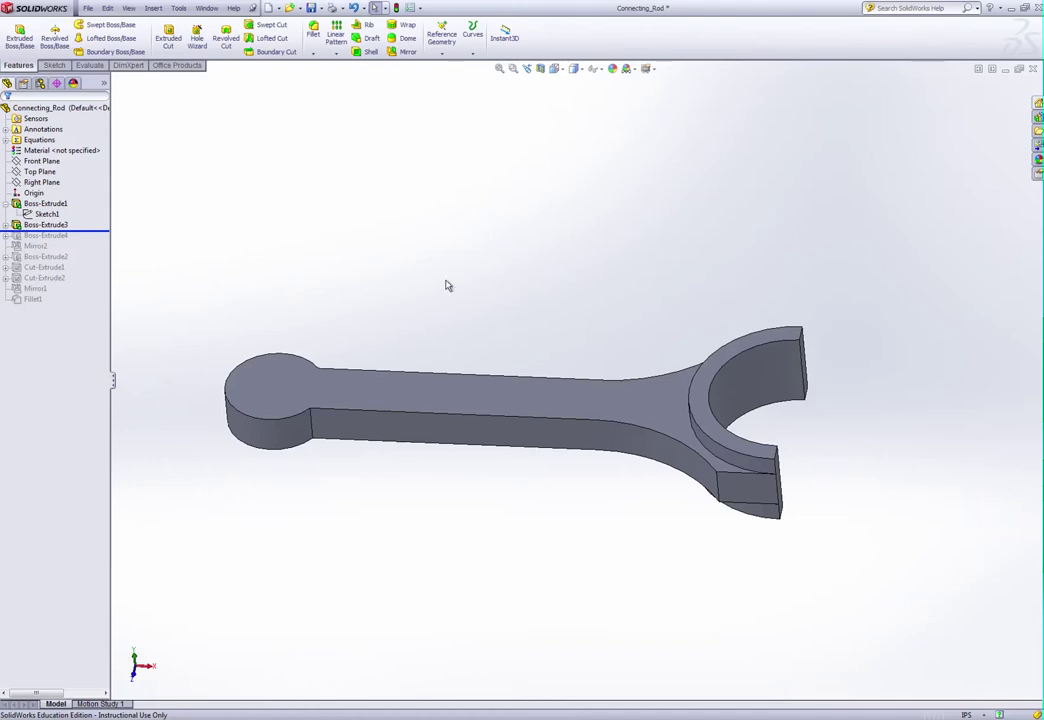
right_click(50, 225)
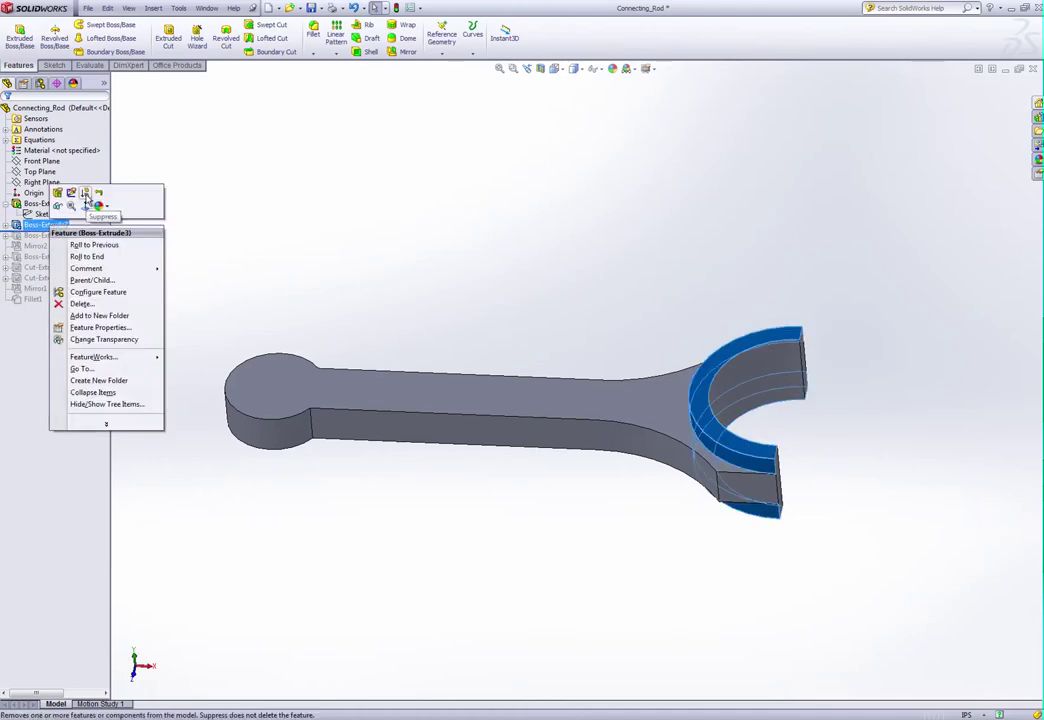
left_click(98, 192)
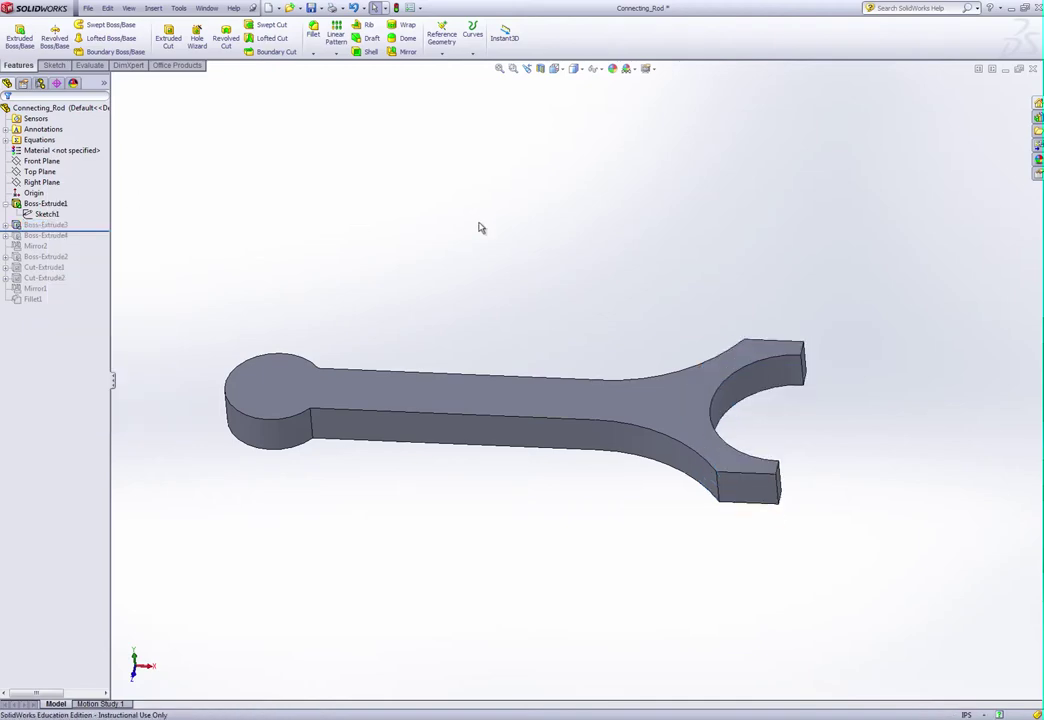
right_click(47, 227)
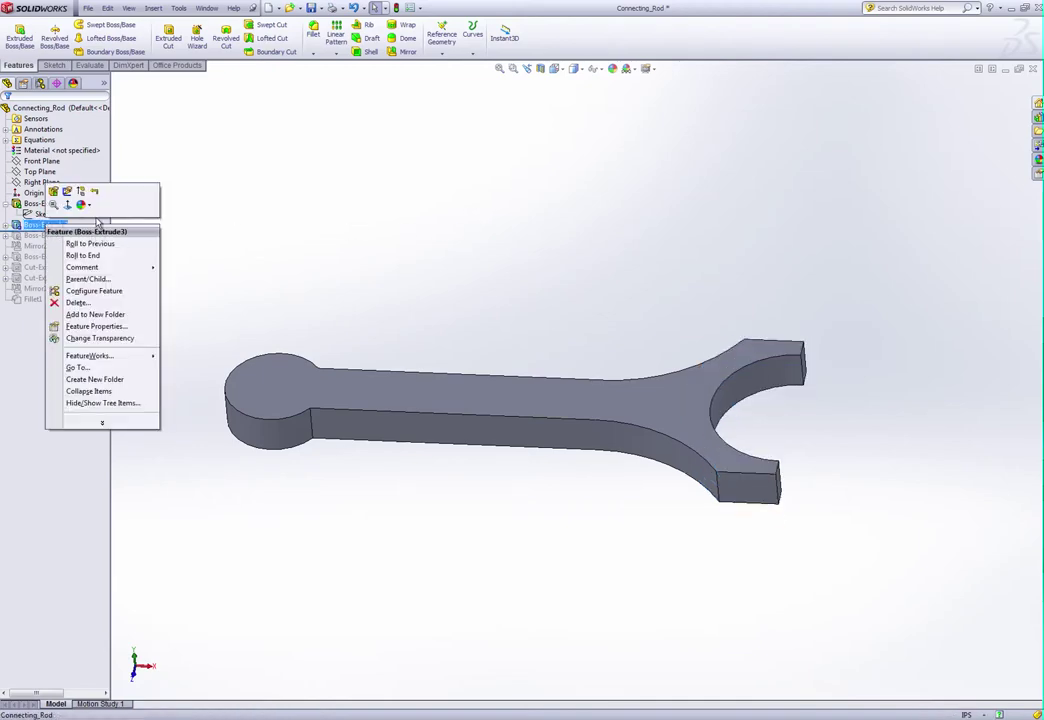
left_click(95, 191)
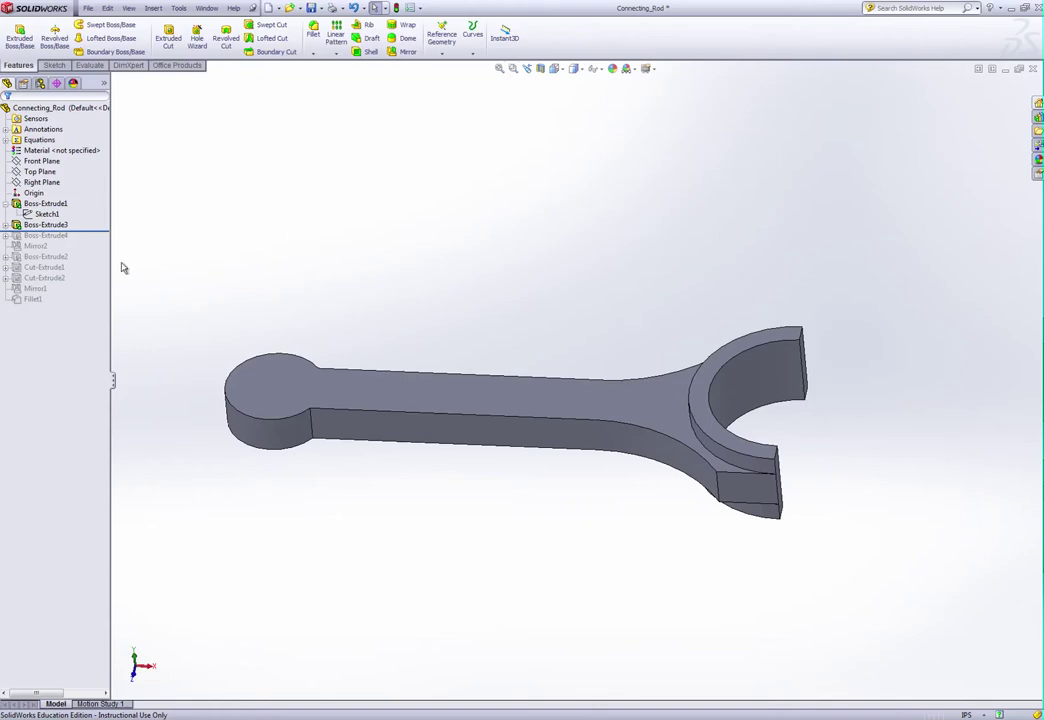
left_click_drag(101, 230, 100, 241)
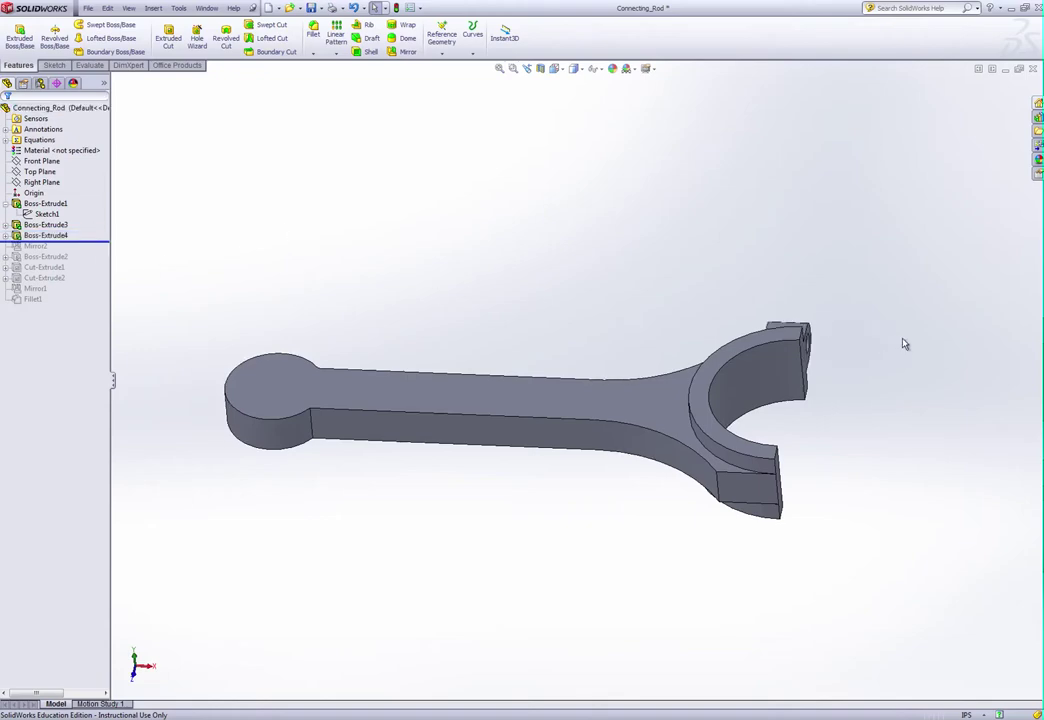
middle_click_drag(904, 345, 809, 391)
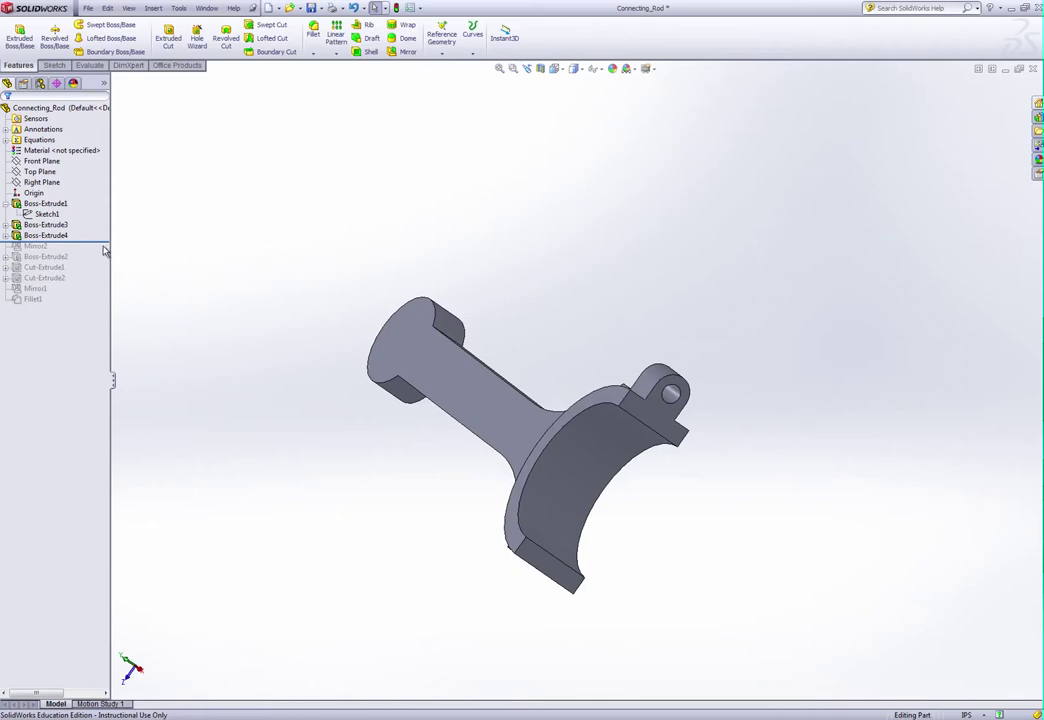
Roll forward to Mirror2, then roll back before Mirror2 and Boss-Extrude4 to compare
left_click_drag(108, 241, 109, 252)
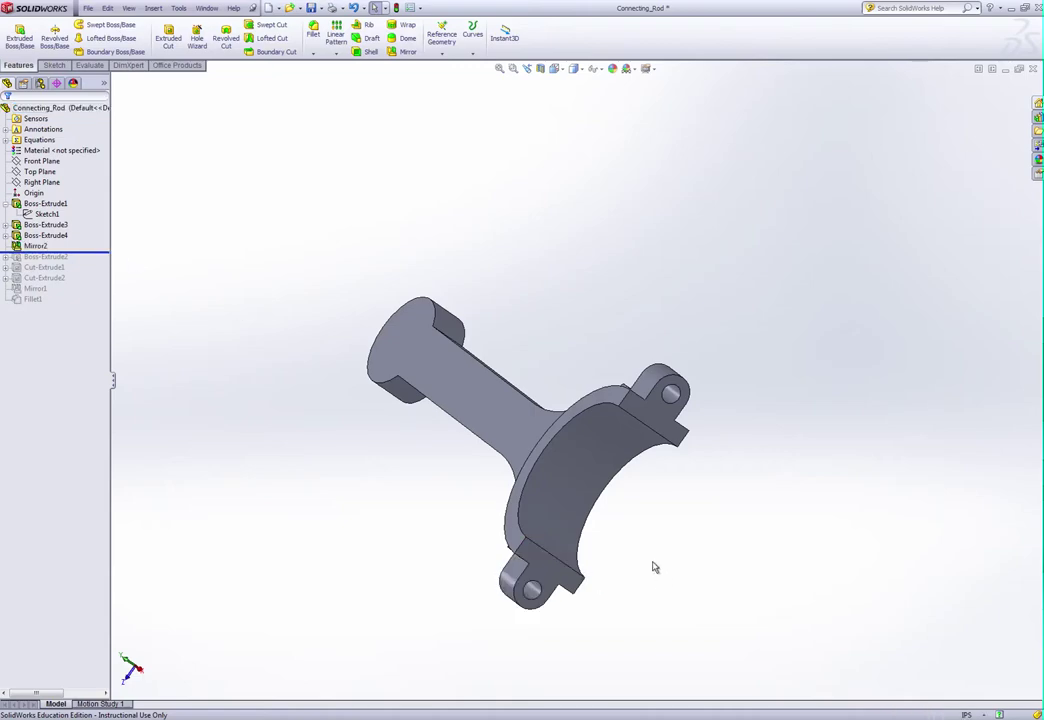
middle_click_drag(648, 565, 736, 545)
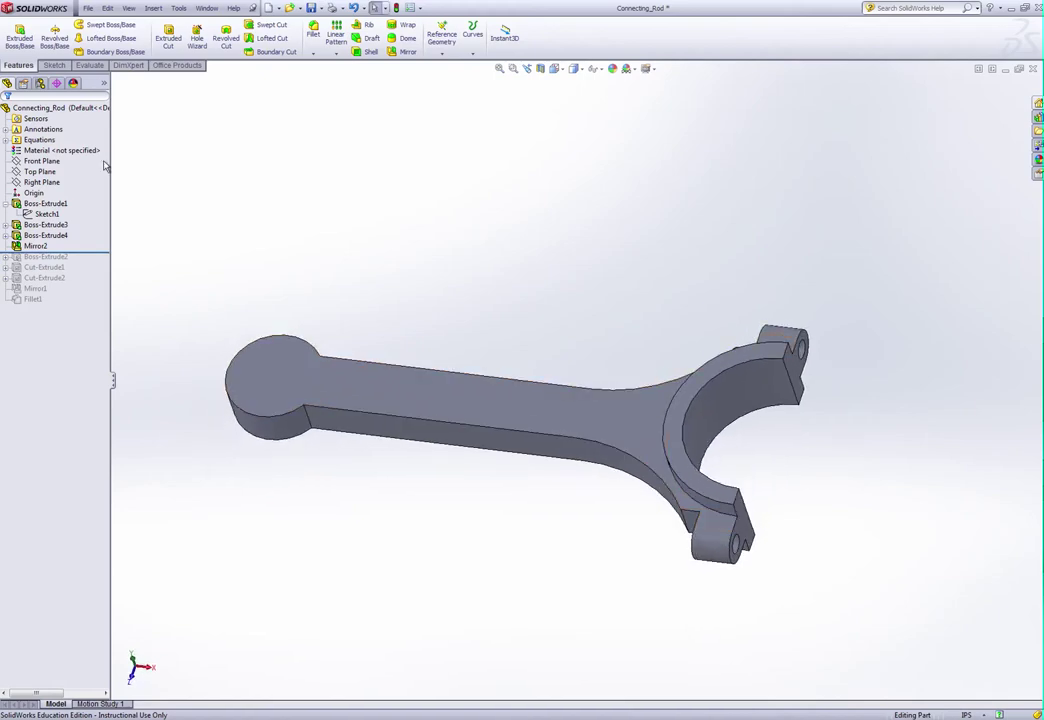
left_click(40, 246)
right_click(44, 249)
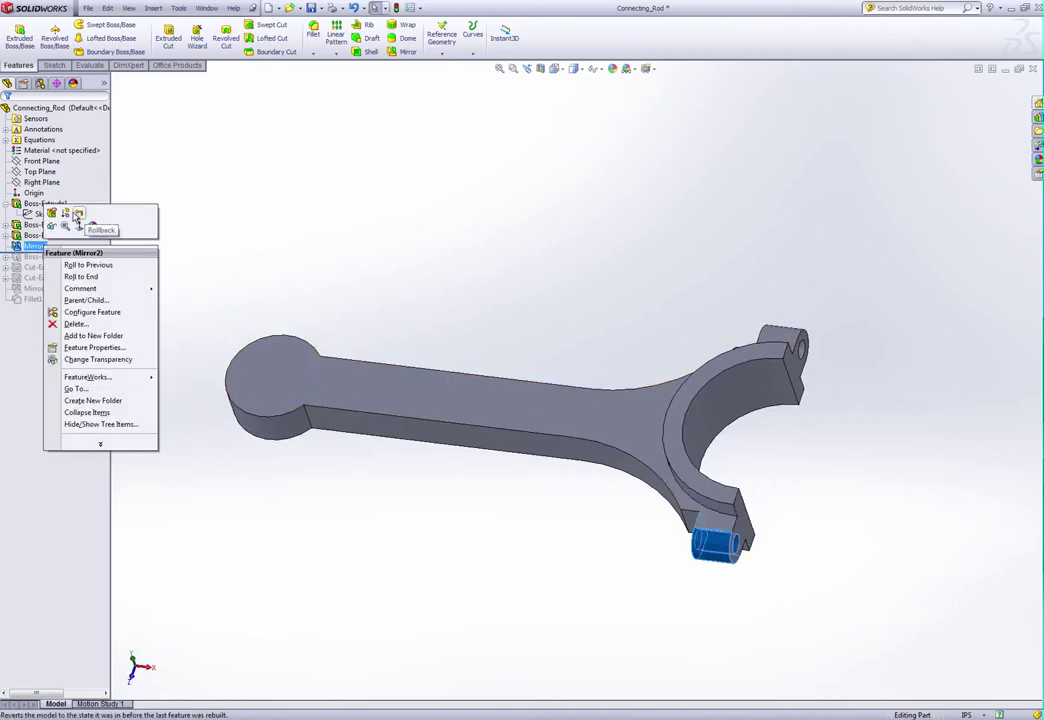
left_click(67, 213)
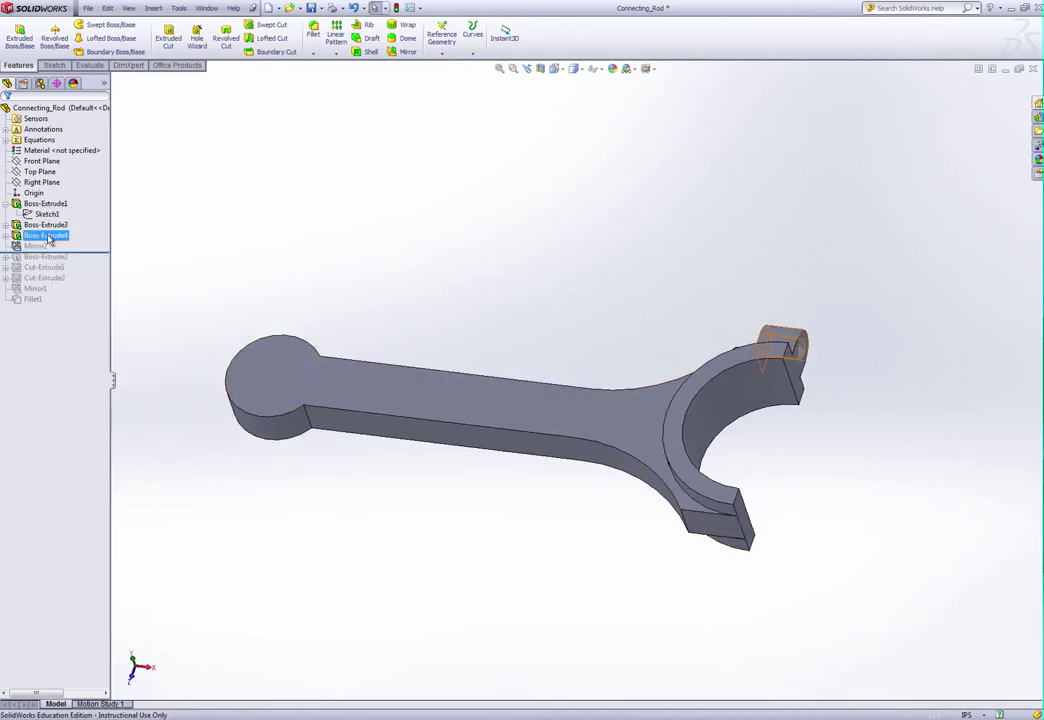
right_click(45, 236)
left_click(82, 213)
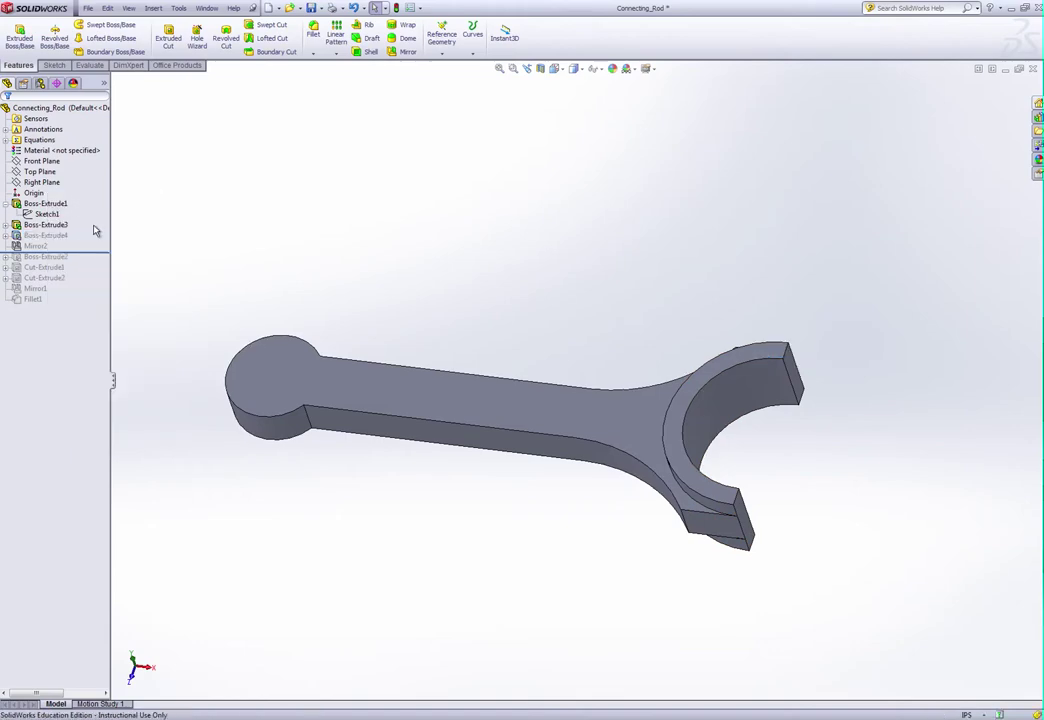
Roll forward again through Boss-Extrude4, Mirror2 and Boss-Extrude2 to raise the small-end boss
left_click(60, 235)
right_click(55, 236)
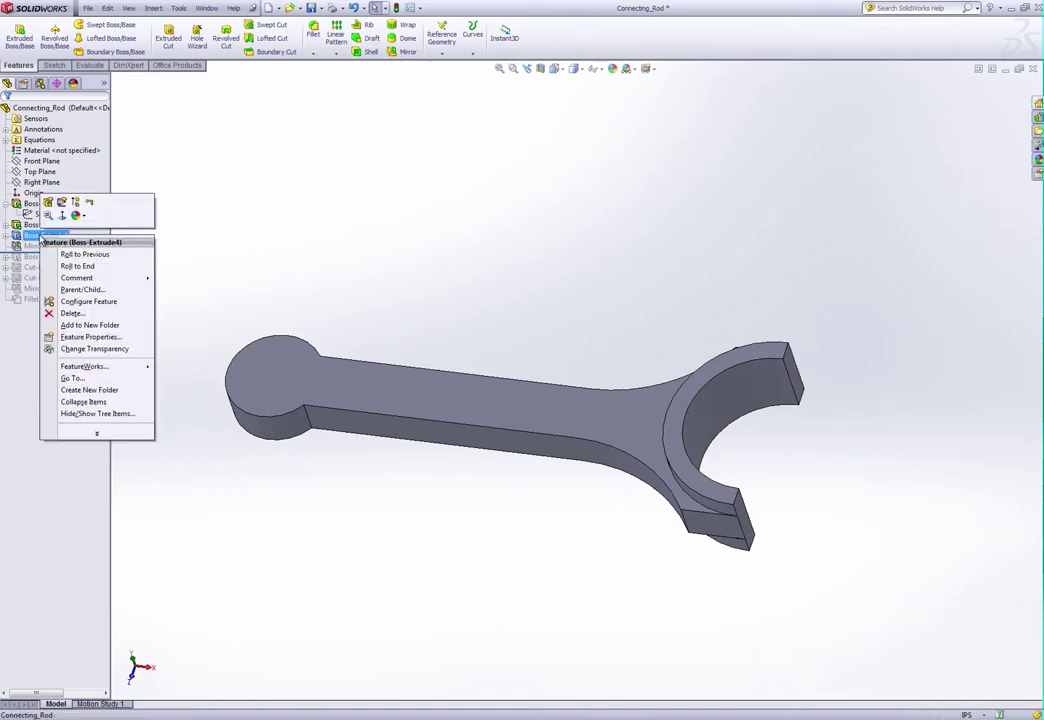
left_click(73, 216)
left_click(35, 246)
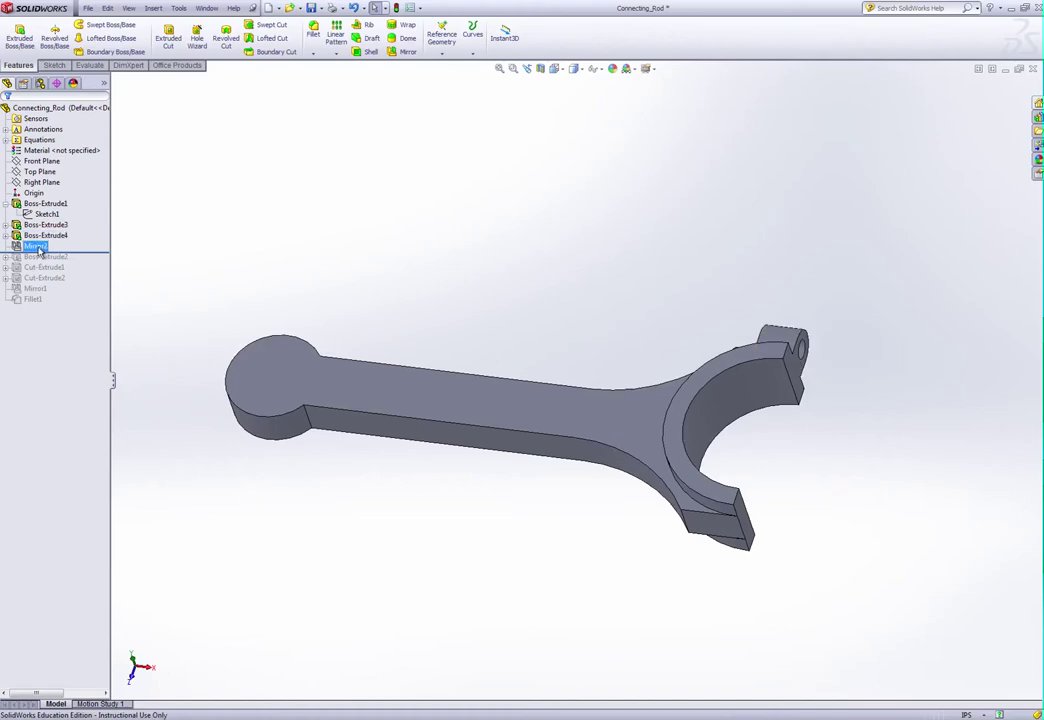
right_click(58, 249)
left_click(73, 215)
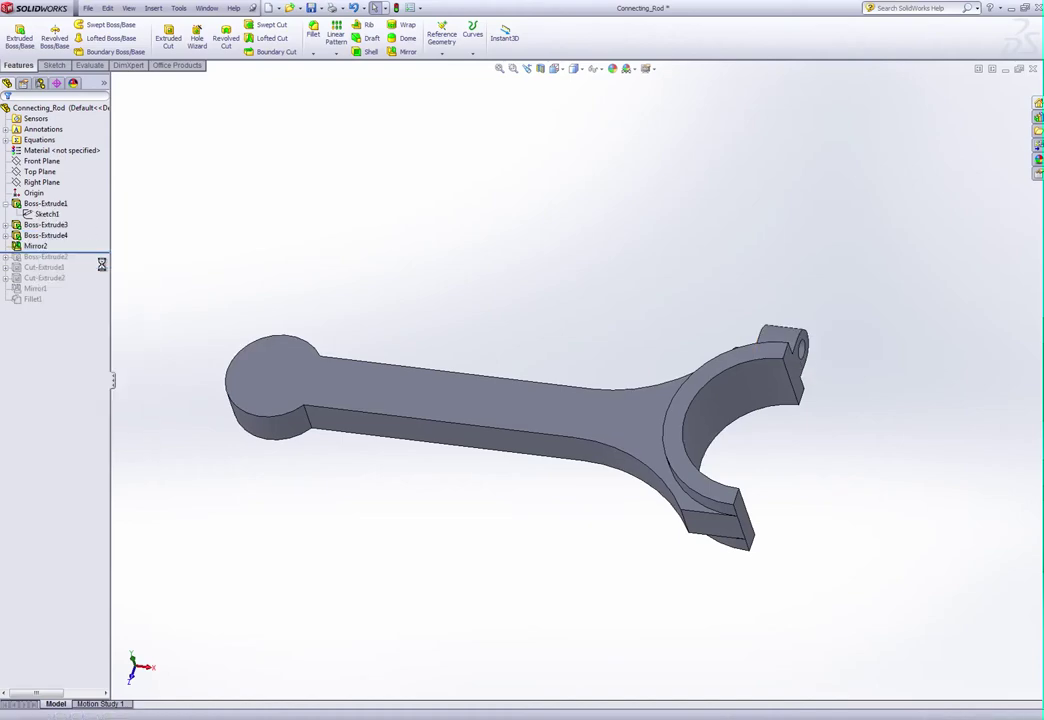
left_click_drag(101, 251, 97, 264)
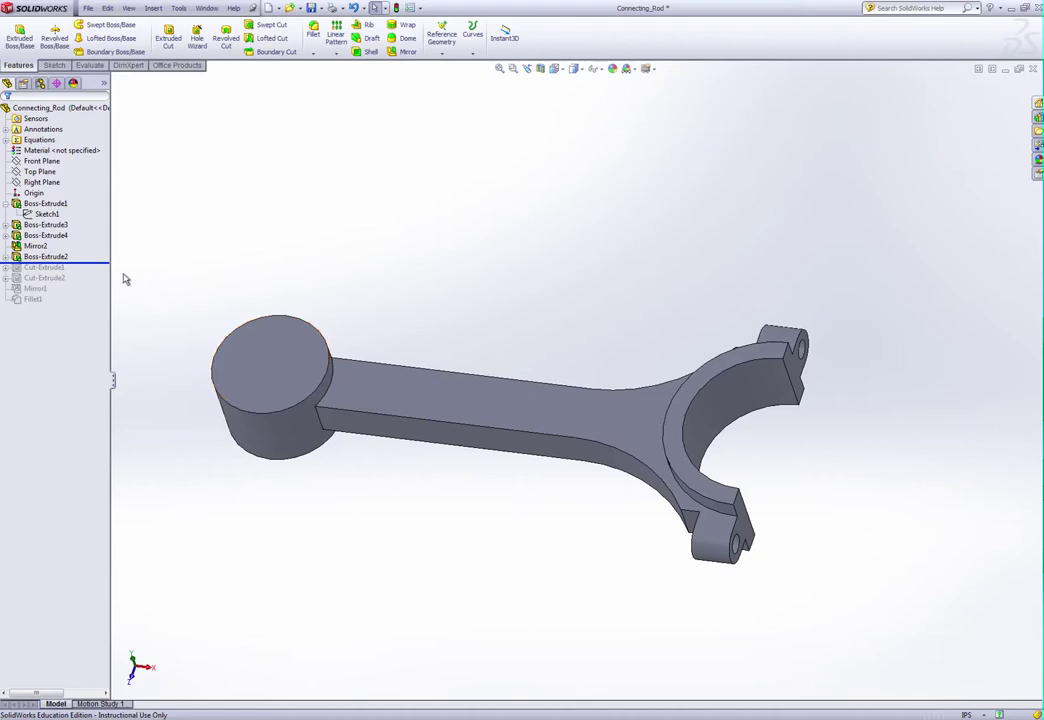
left_click(59, 259)
right_click(59, 259)
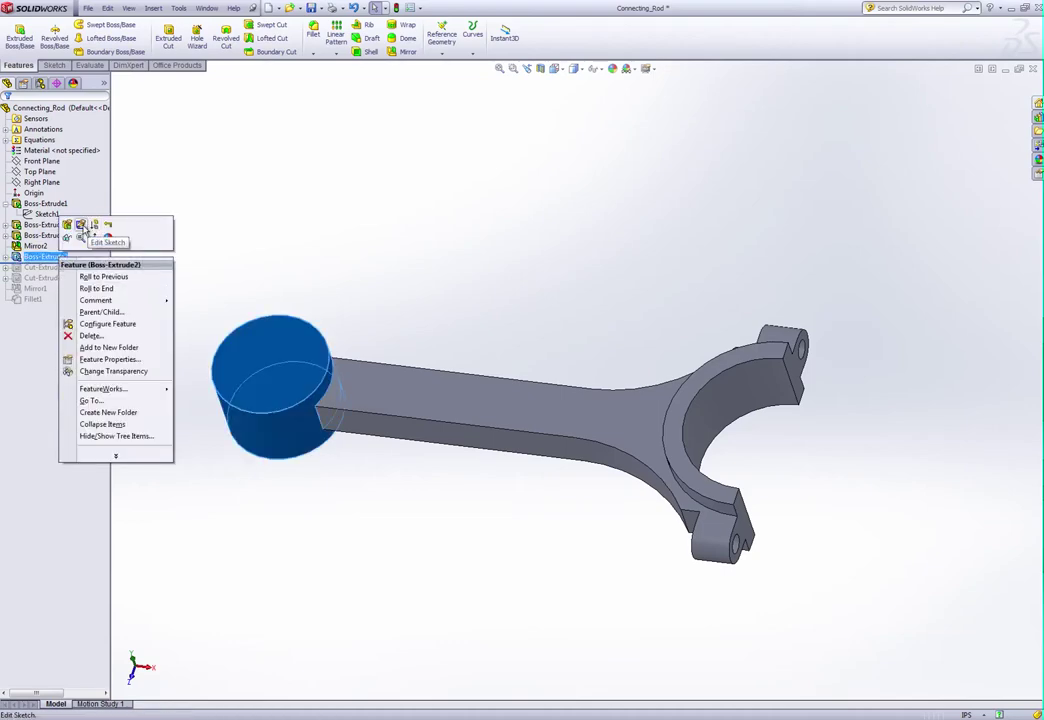
left_click(92, 224)
key("space")
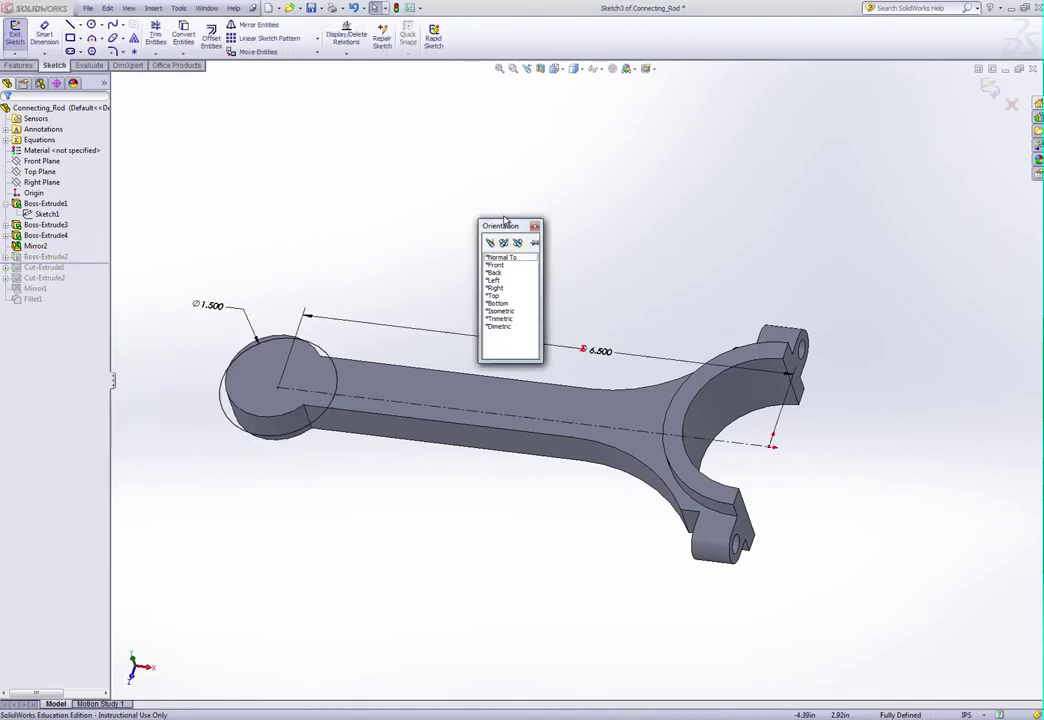
left_click(505, 260)
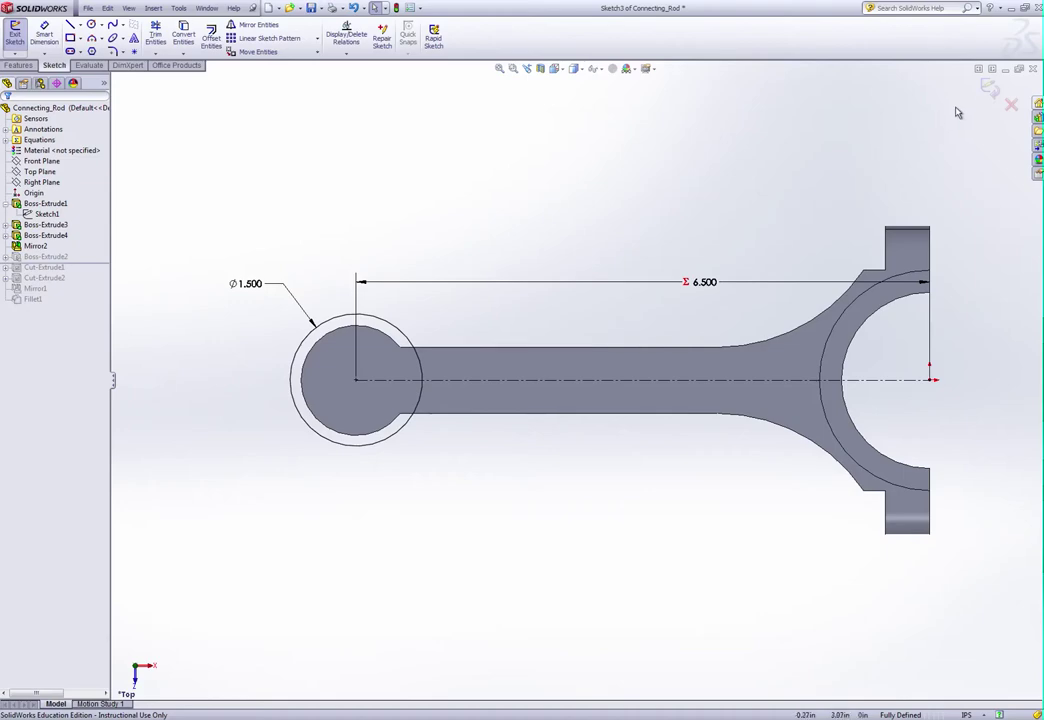
left_click(990, 88)
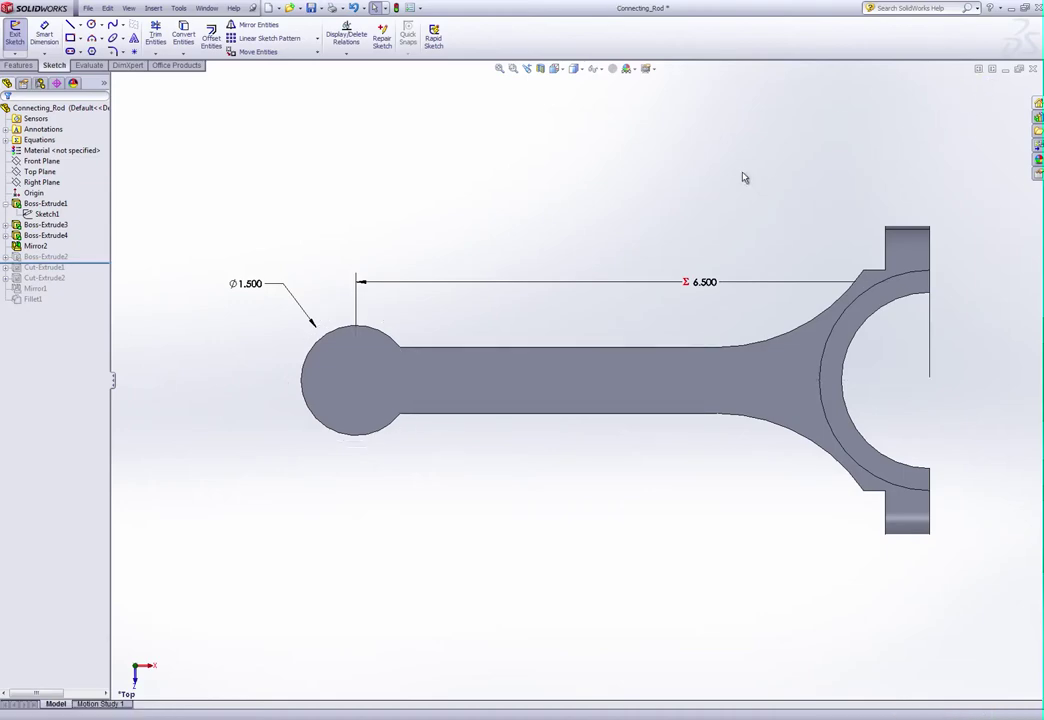
middle_click_drag(588, 330, 569, 187)
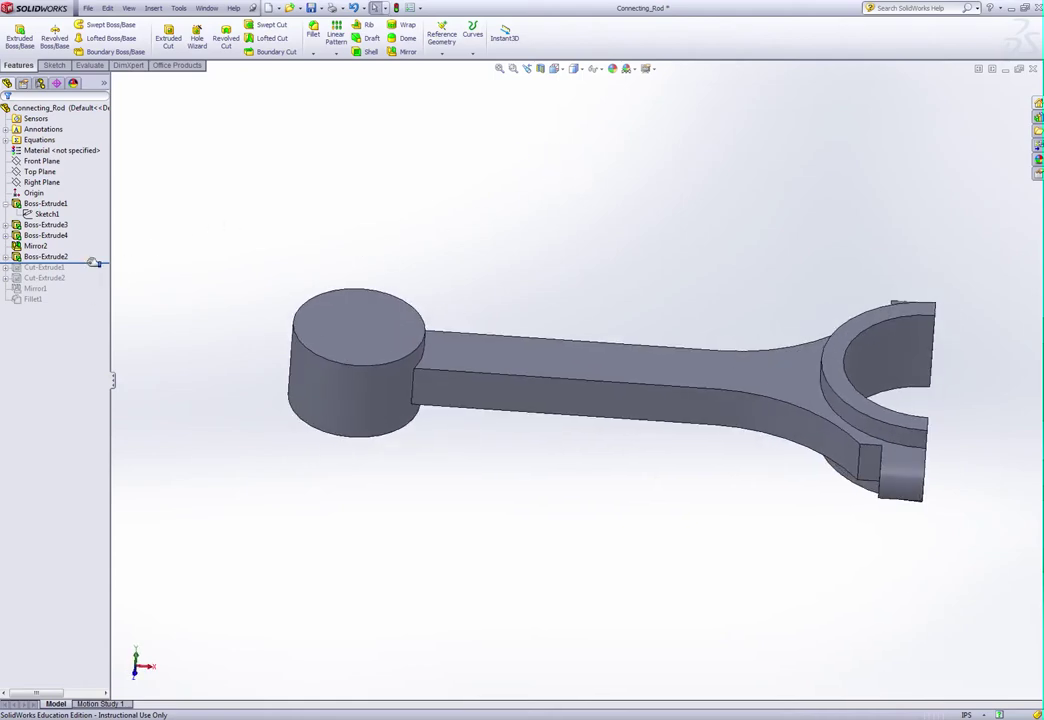
Roll forward past Cut-Extrude1 and Cut-Extrude2 to restore the boss hole and shank slot
left_click_drag(89, 262, 92, 273)
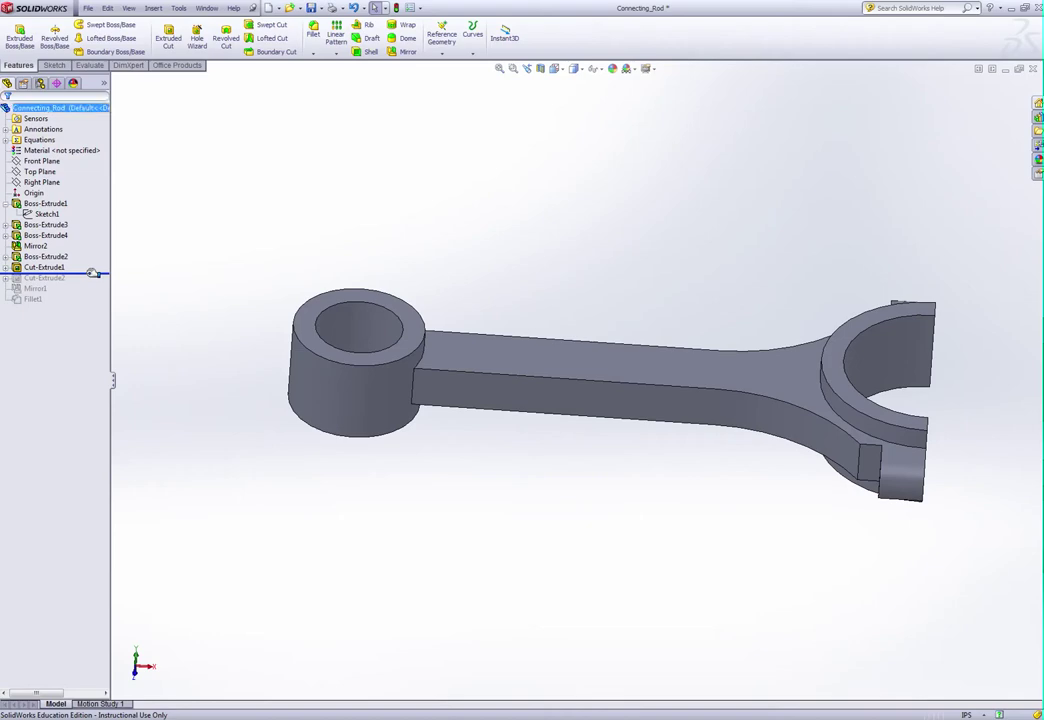
left_click_drag(92, 274, 90, 283)
left_click_drag(90, 283, 87, 286)
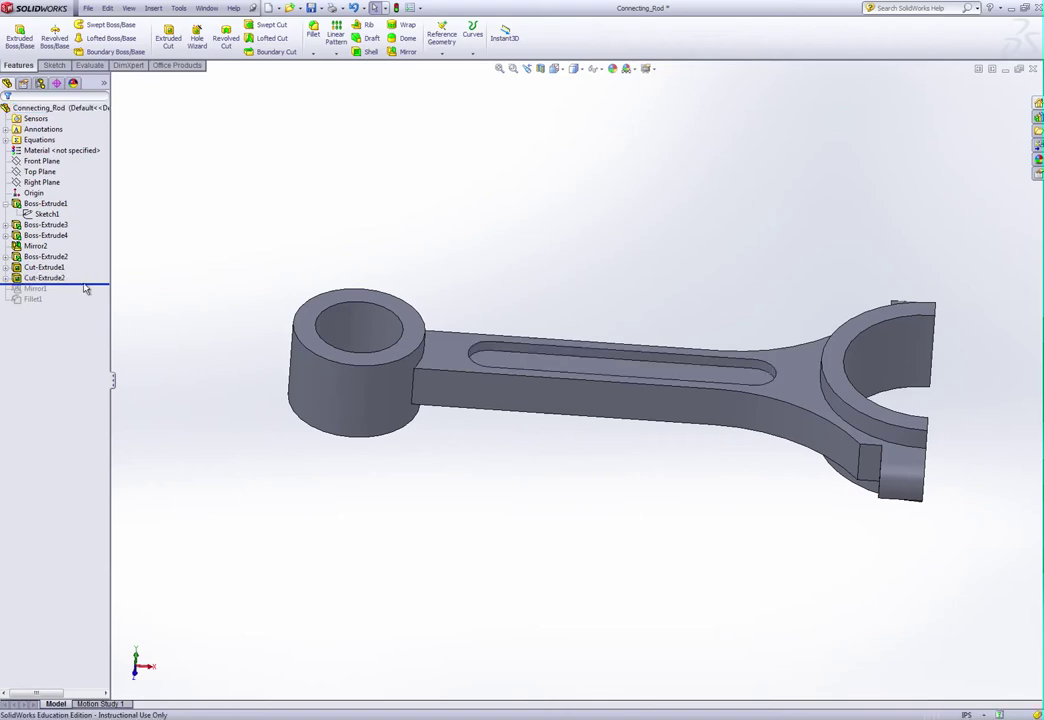
middle_click_drag(575, 479, 539, 487)
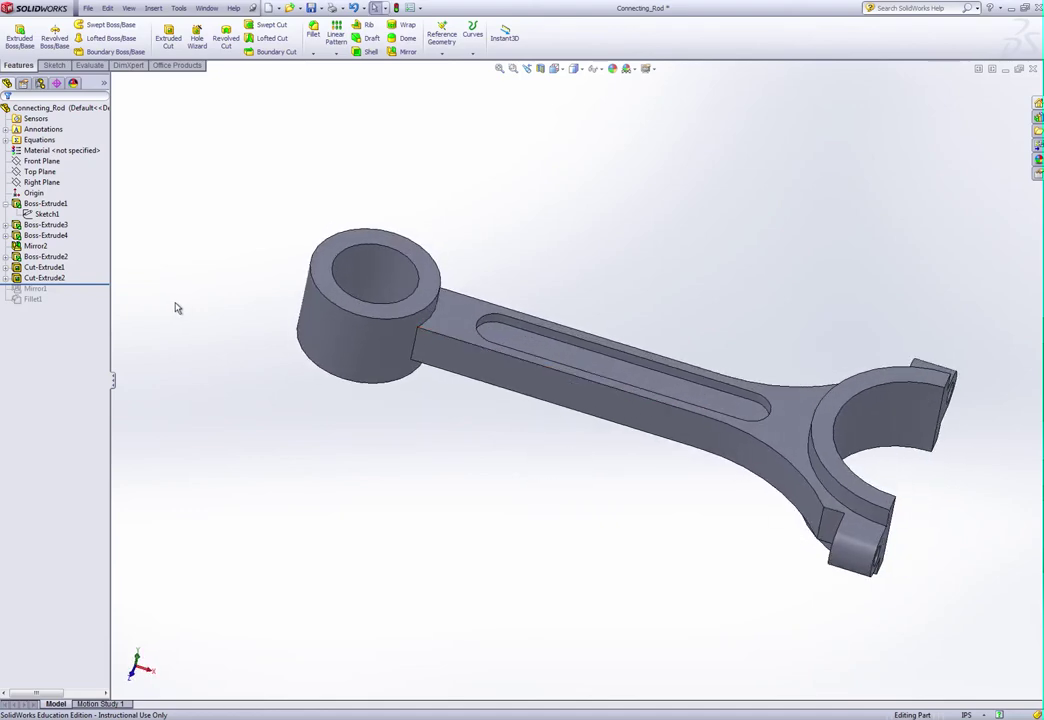
Roll forward through Mirror1 and Fillet1, then select the Cut-Extrude2 slot feature
left_click_drag(96, 284, 98, 294)
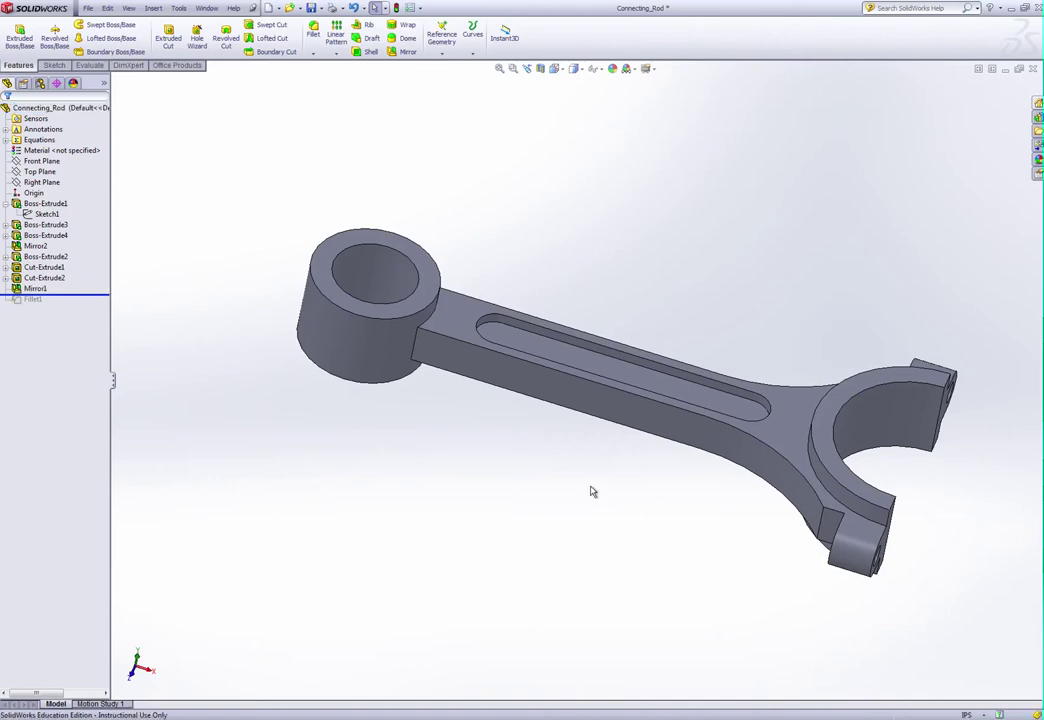
mouse_move(650, 506)
middle_mouse_down()
mouse_move(669, 150)
mouse_move(664, 513)
middle_mouse_up()
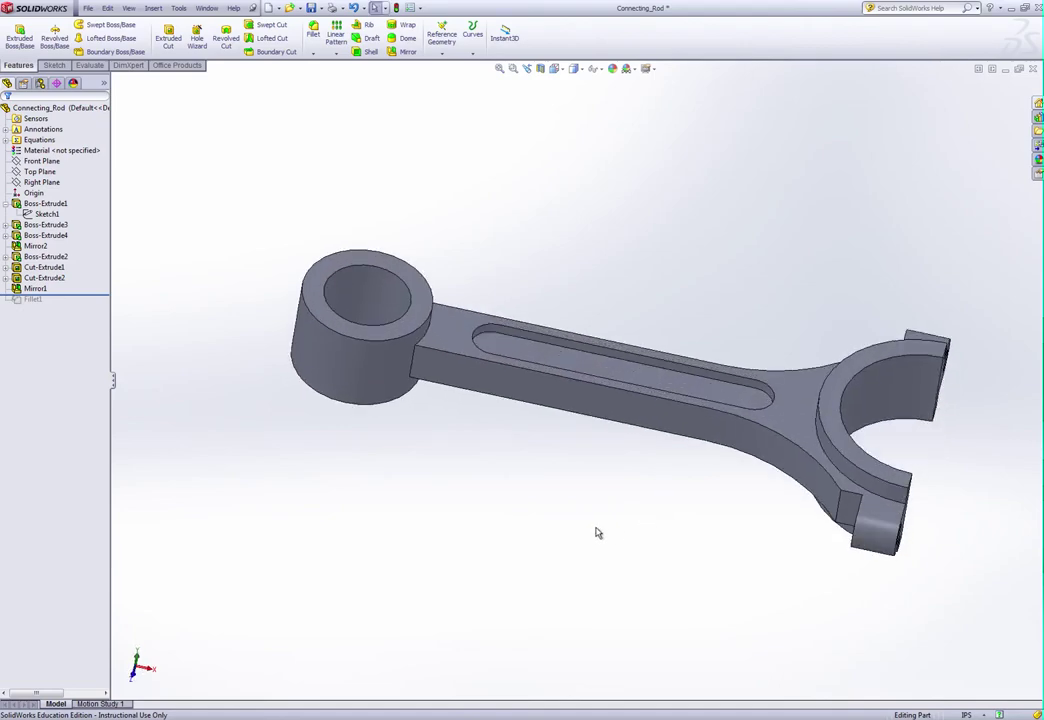
left_click(82, 300)
left_click_drag(82, 301, 84, 307)
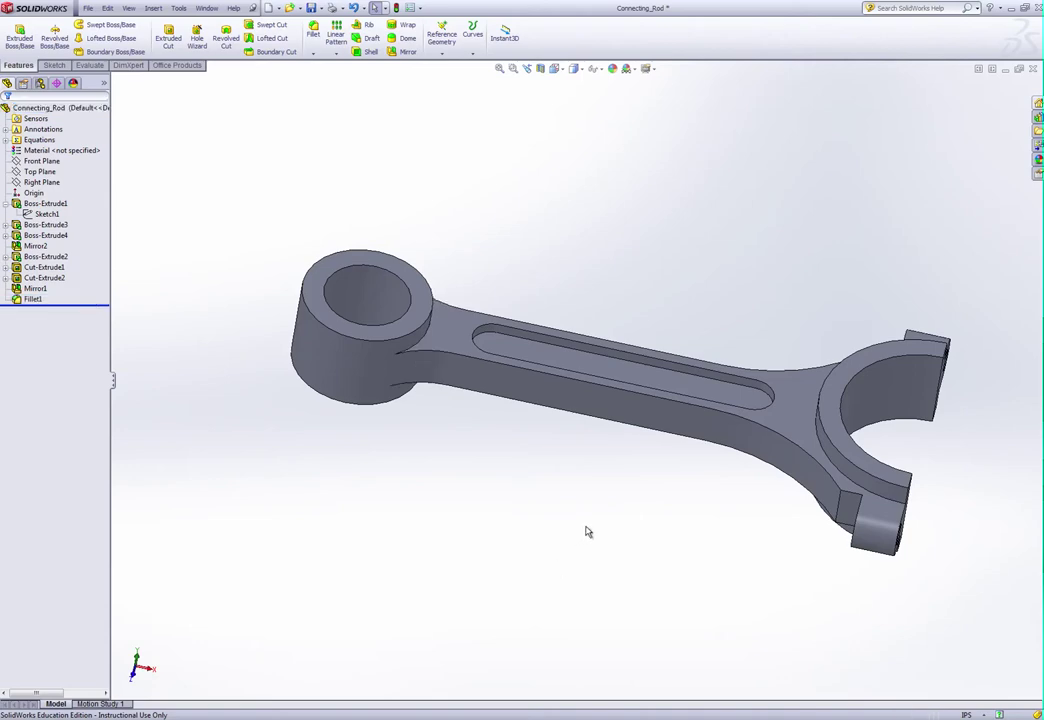
middle_click_drag(587, 531, 594, 496)
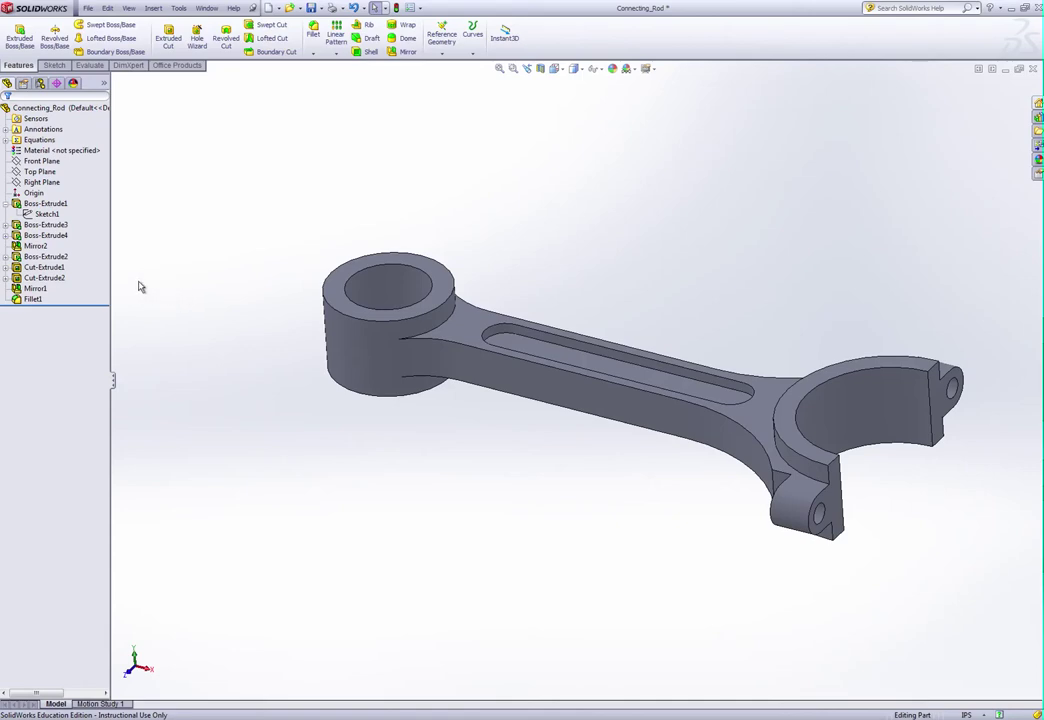
left_click(44, 279)
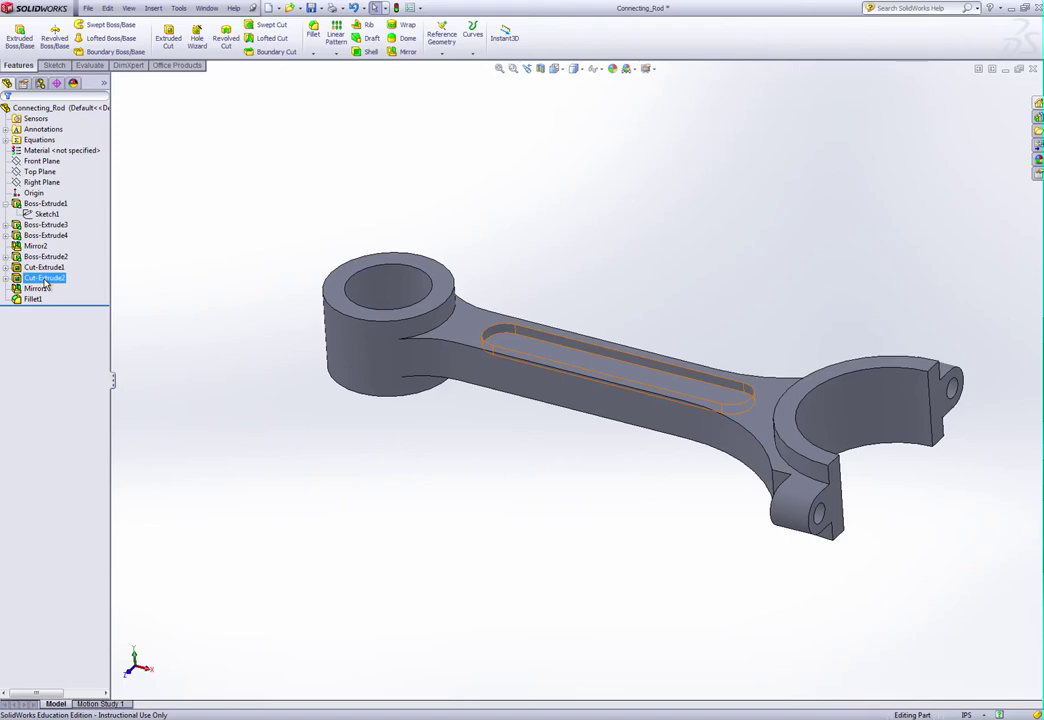
right_click(44, 281)
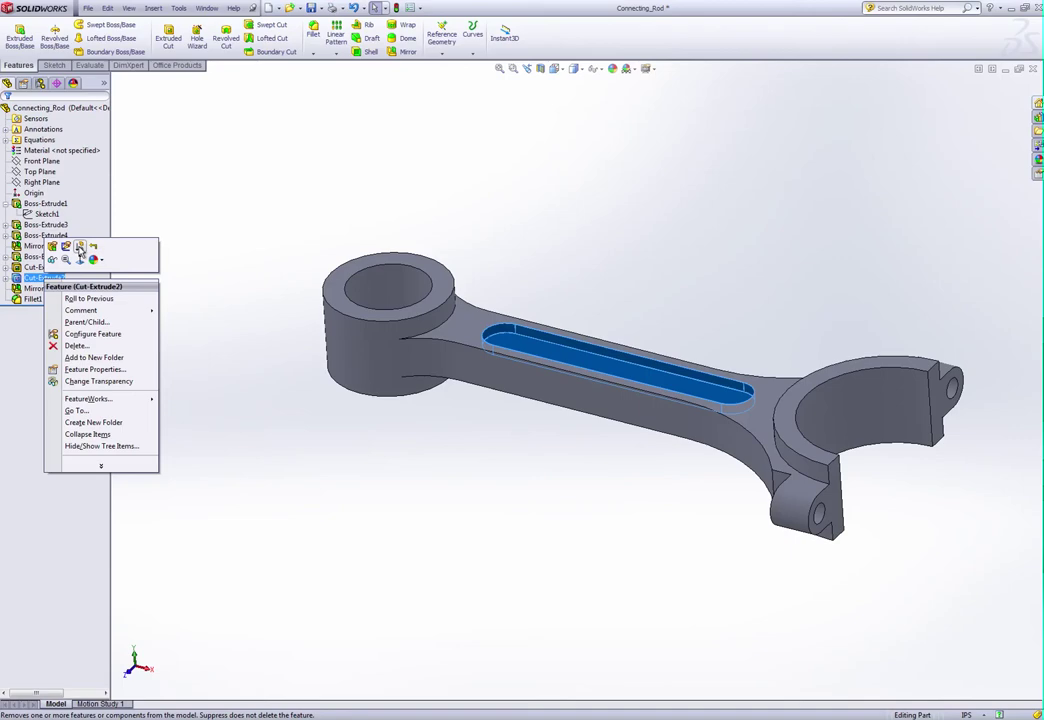
left_click(80, 250)
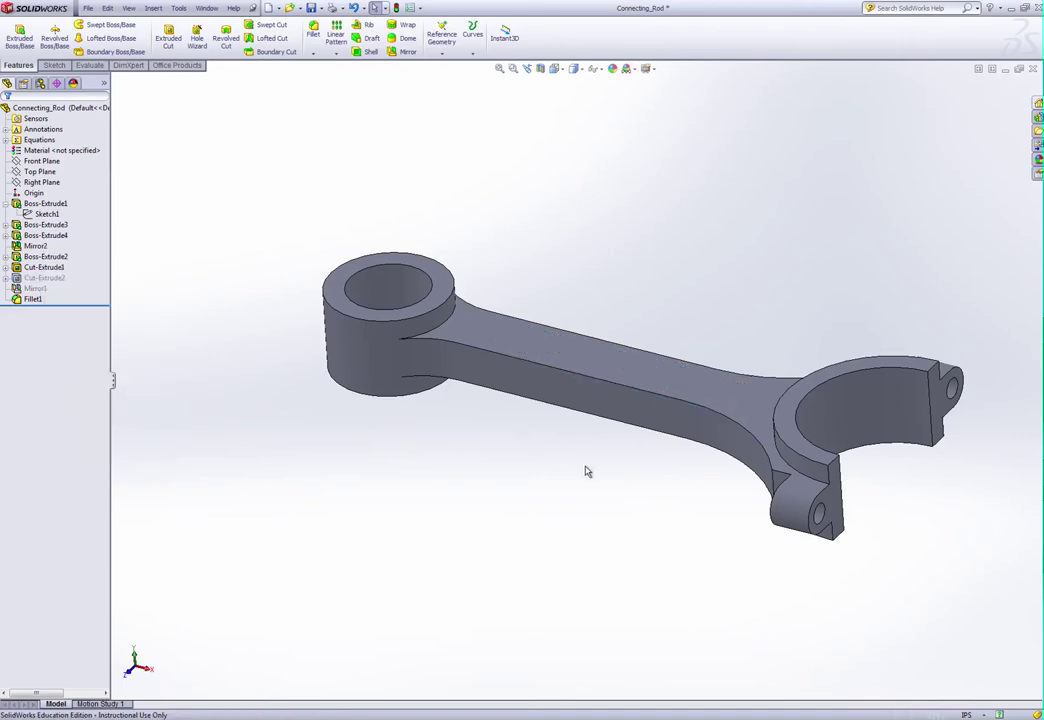
mouse_move(584, 457)
middle_mouse_down()
mouse_move(587, 263)
mouse_move(594, 459)
middle_mouse_up()
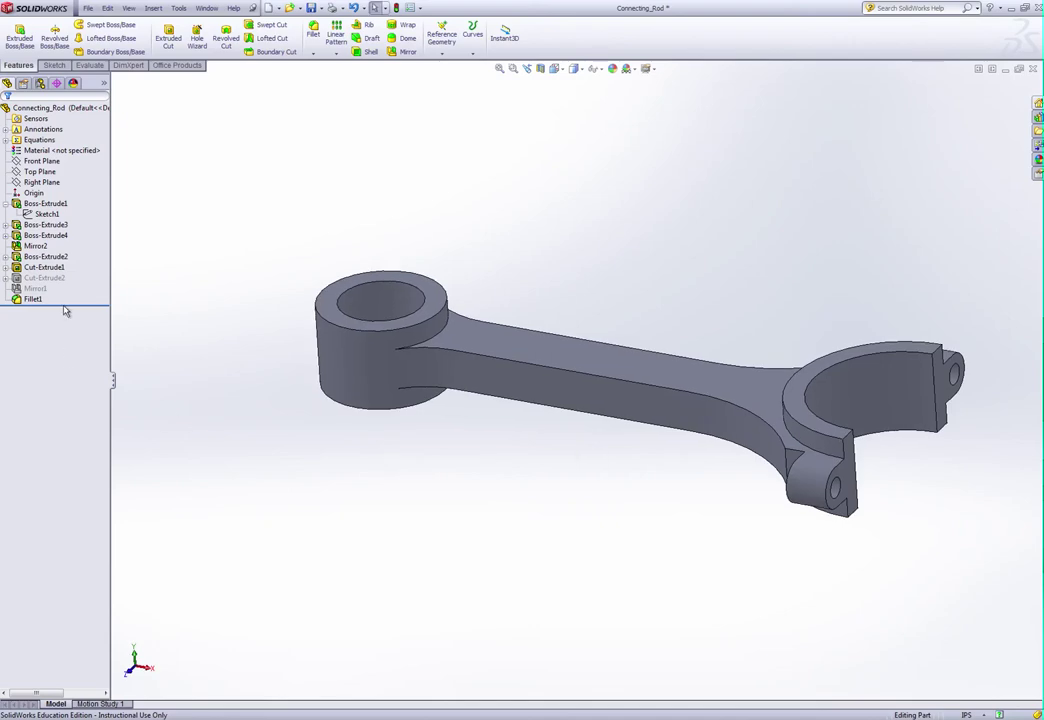
left_click(42, 279)
right_click(42, 282)
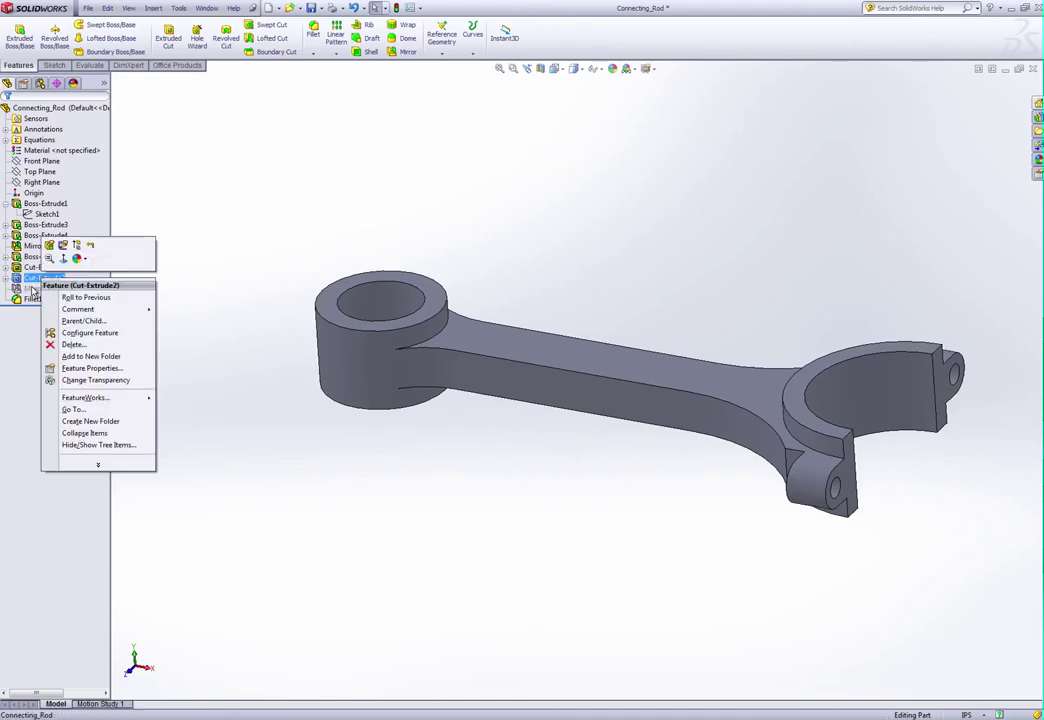
left_click(32, 289, "ctrl")
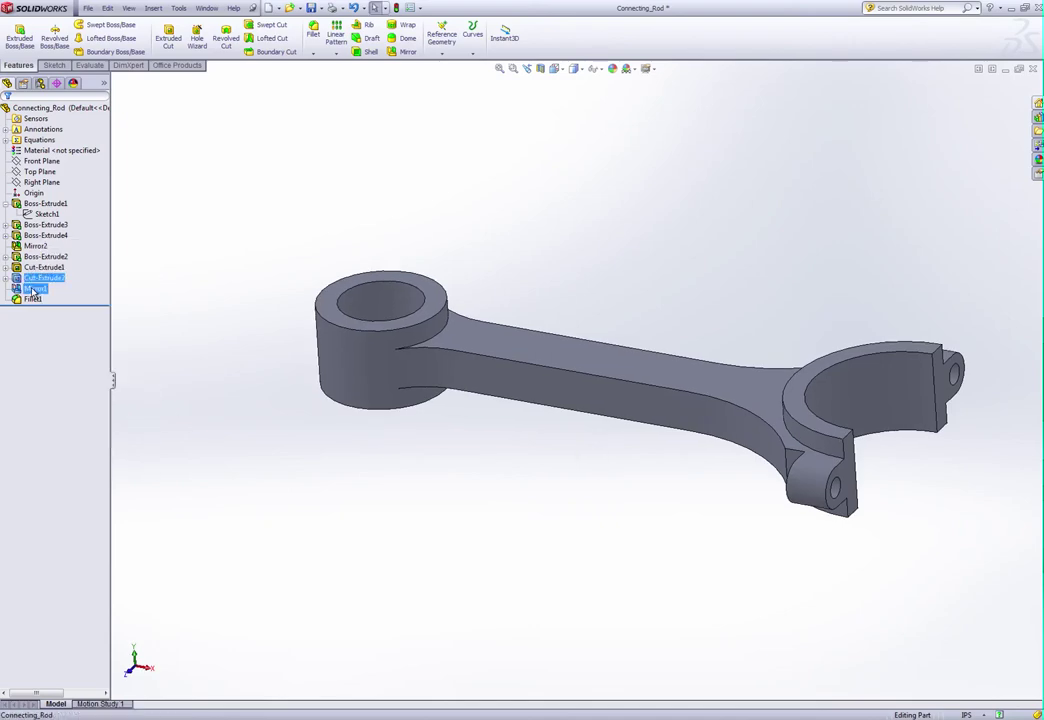
right_click(33, 290)
left_click(41, 257)
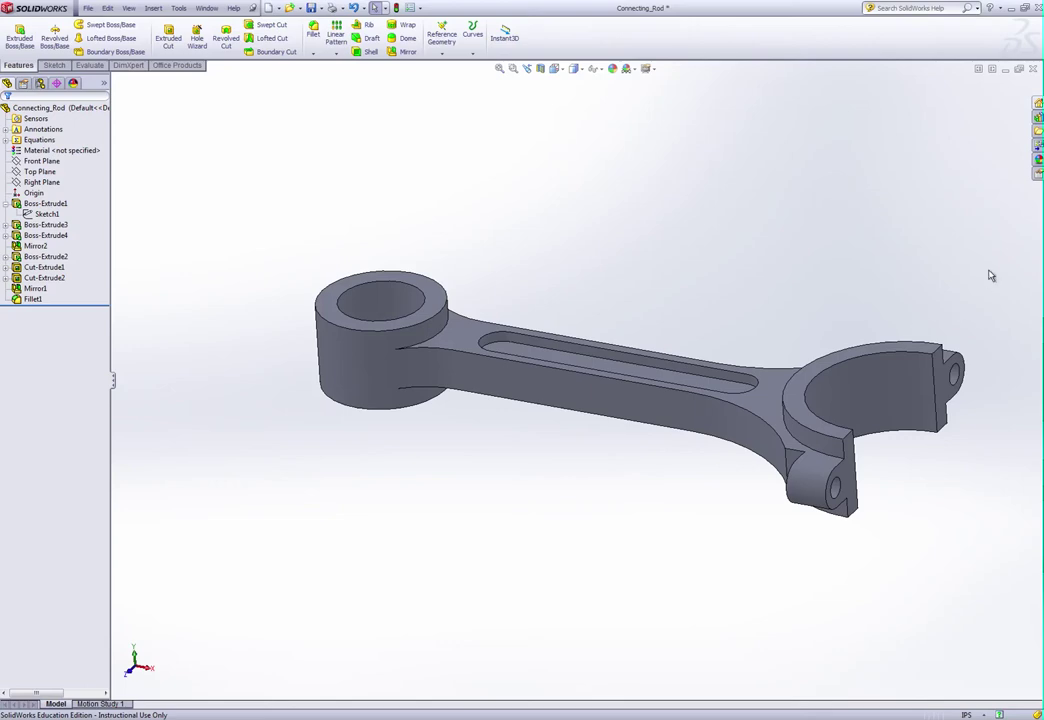
Display Boss-Extrude1's dimensions from the lower boss face
left_click(819, 480)
double_click(838, 442)
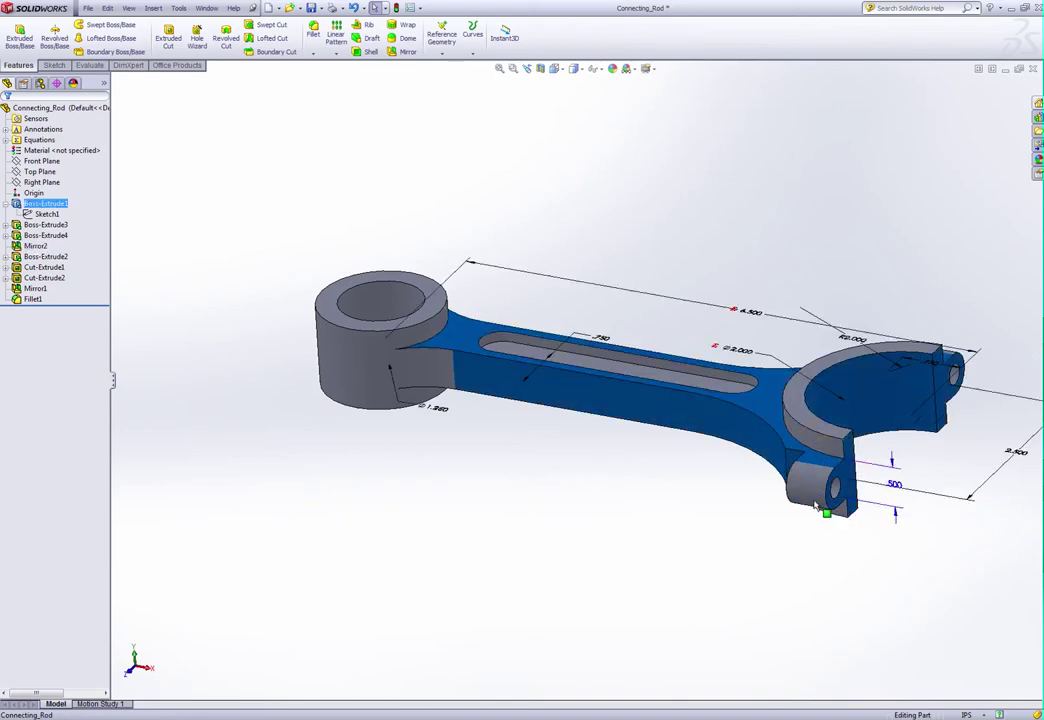
left_click(845, 487)
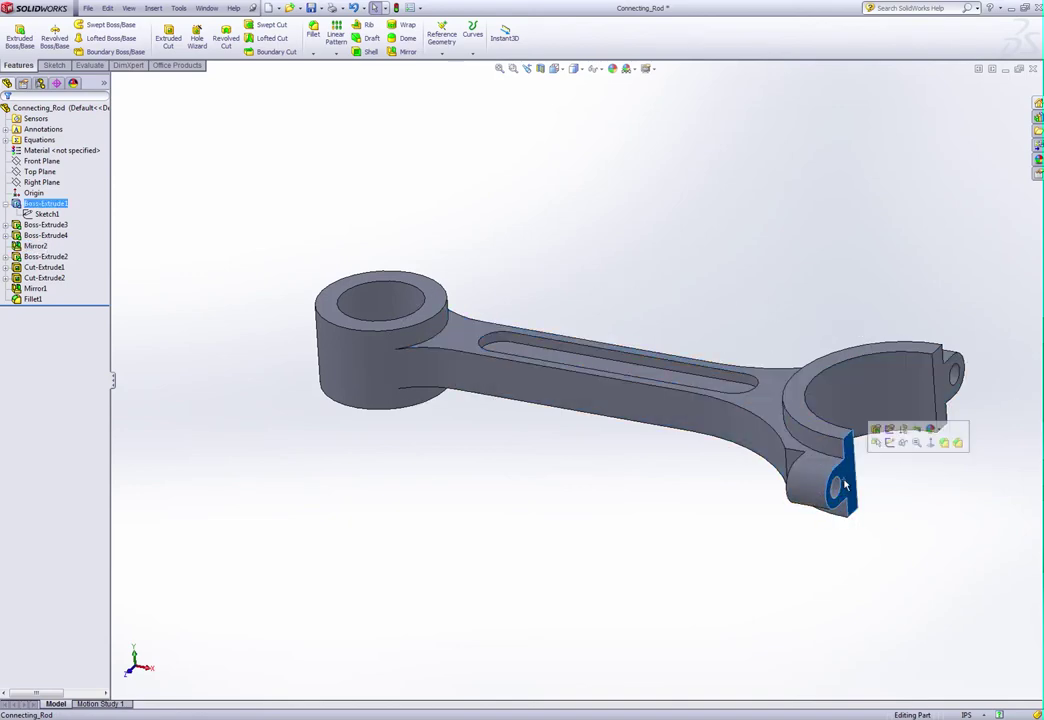
double_click(960, 380)
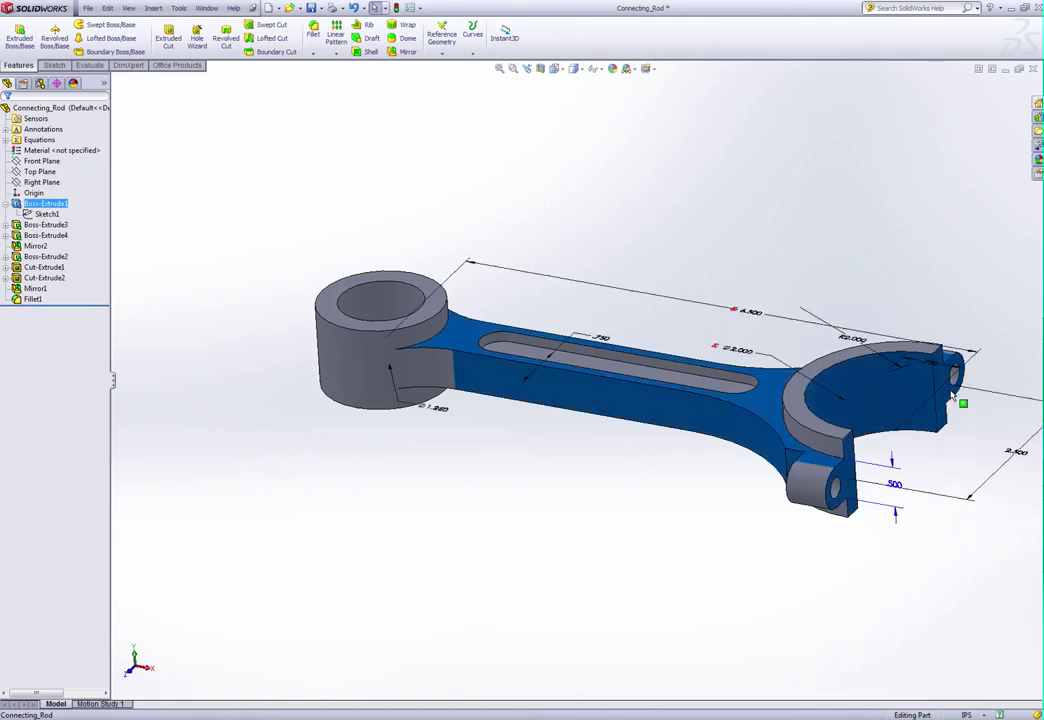
Show the eyelet boss's dimensions: .500 wide, .250 and 1.500 from the bore
middle_click_drag(913, 319, 921, 397)
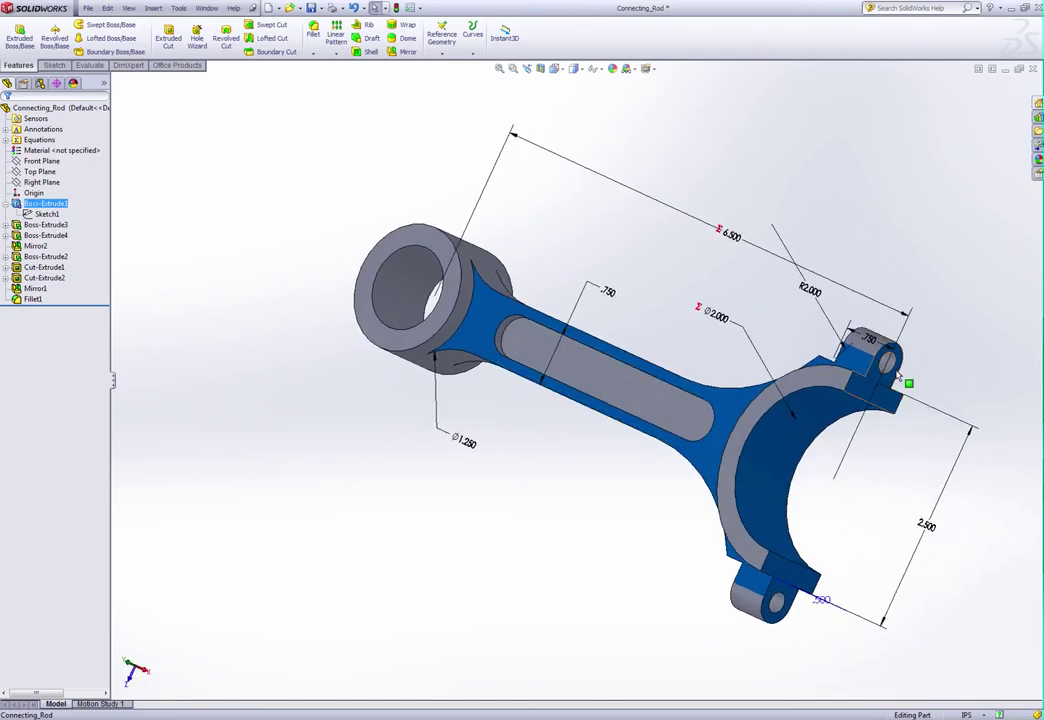
left_click(889, 365)
double_click(889, 365)
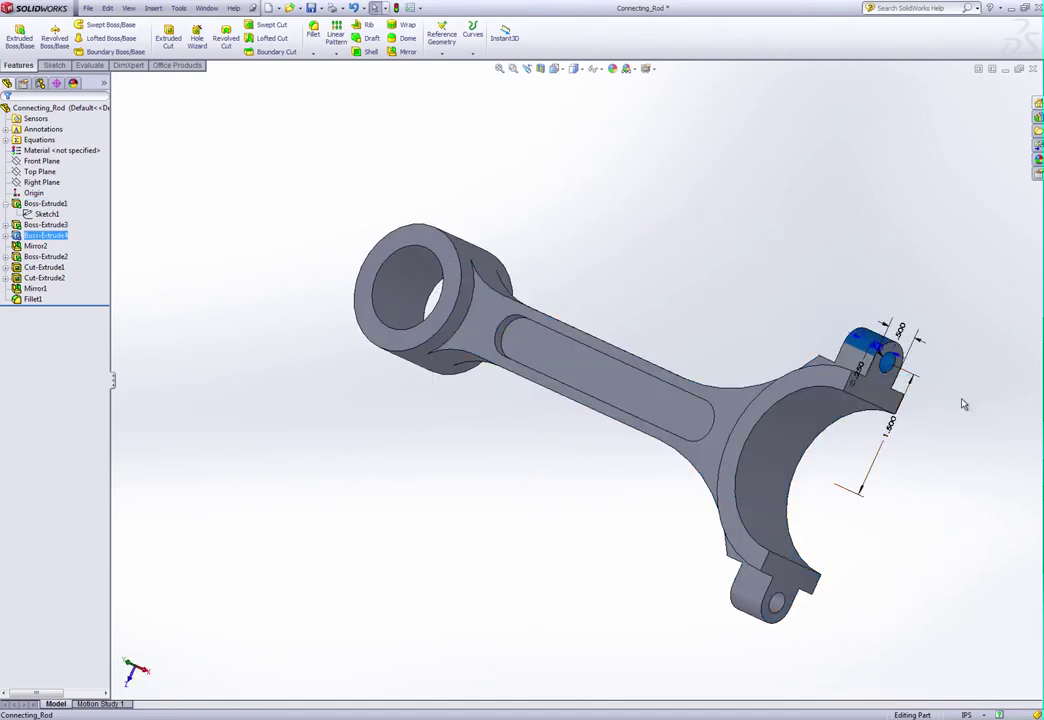
middle_click_drag(958, 402, 899, 369)
scroll(765, 352, "up", 2)
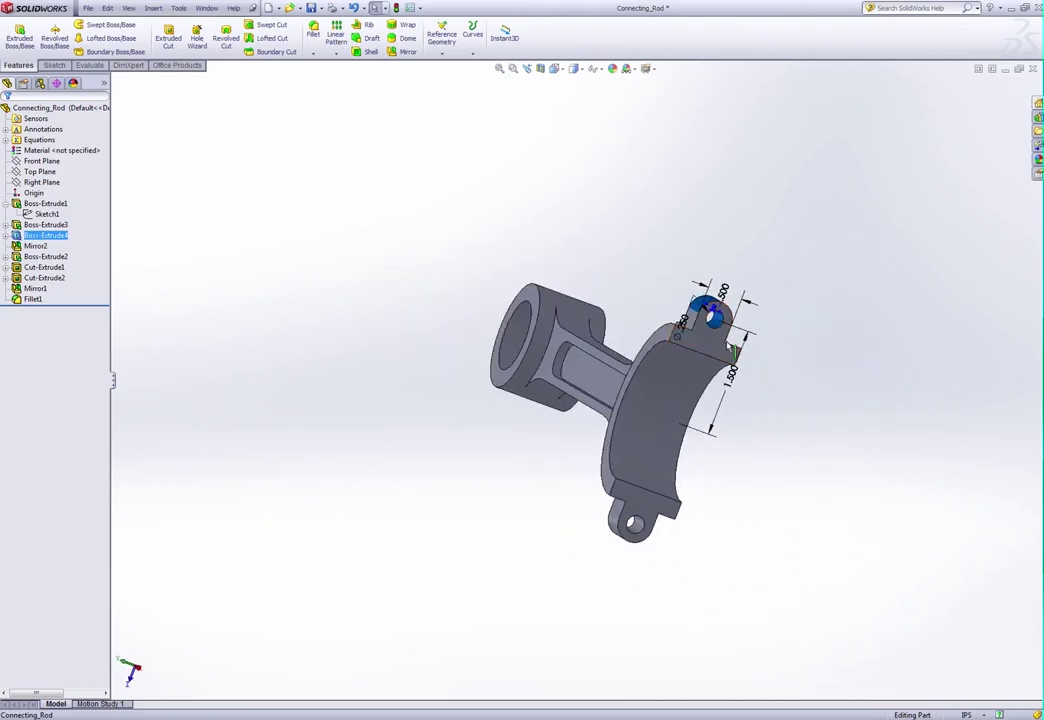
scroll(712, 347, "down", 4)
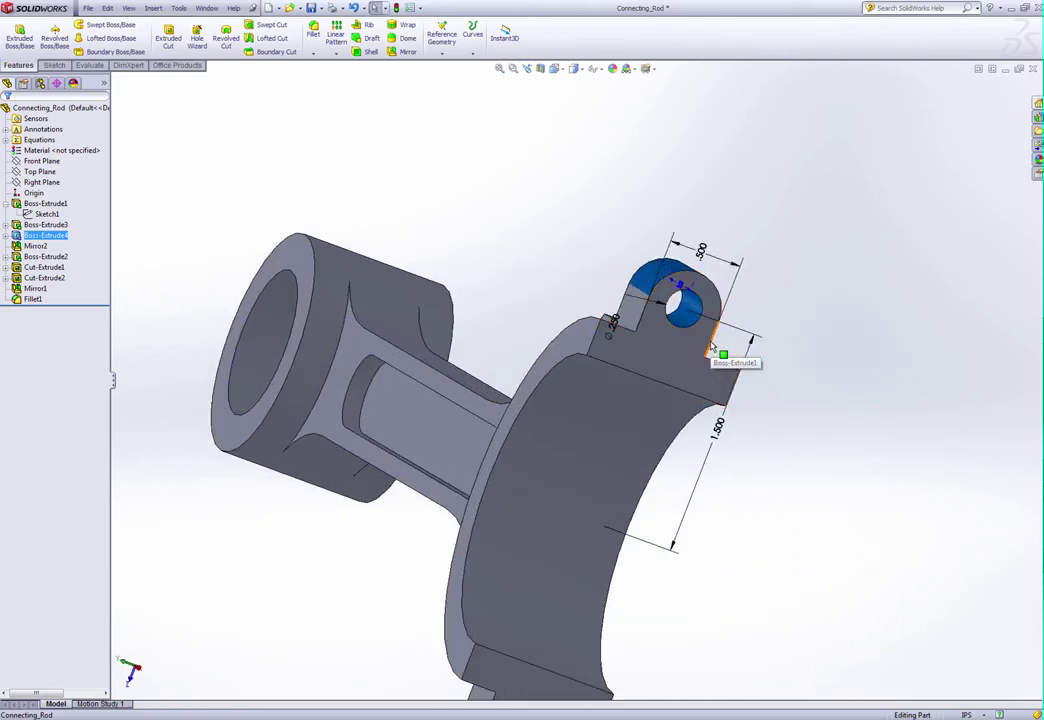
left_click(828, 260)
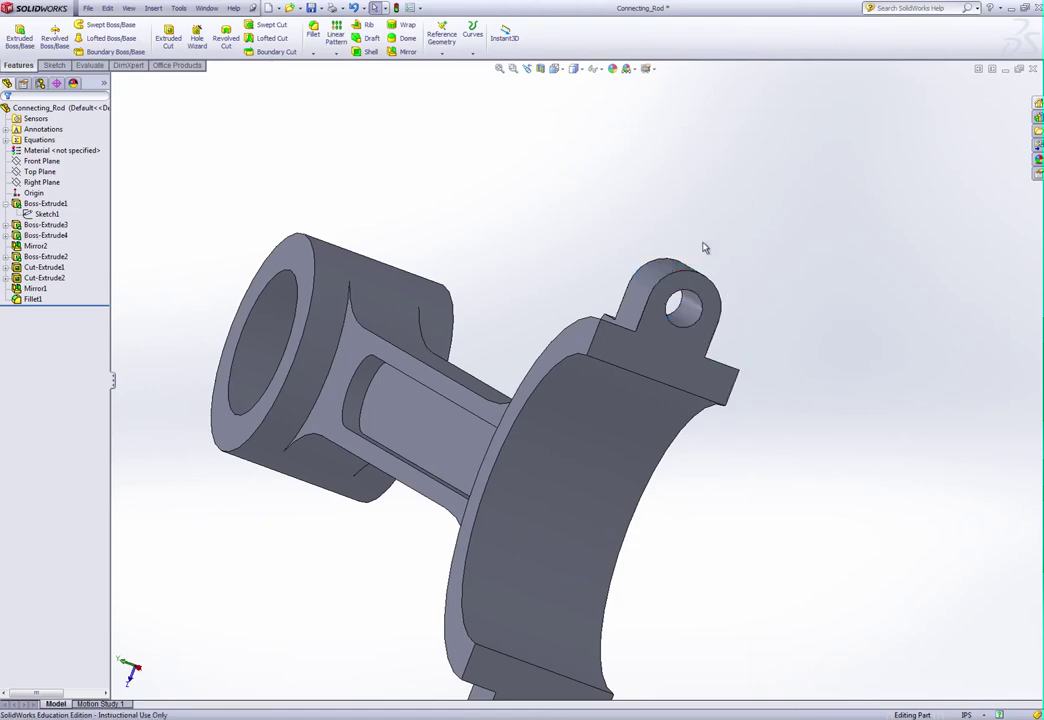
left_click(688, 318)
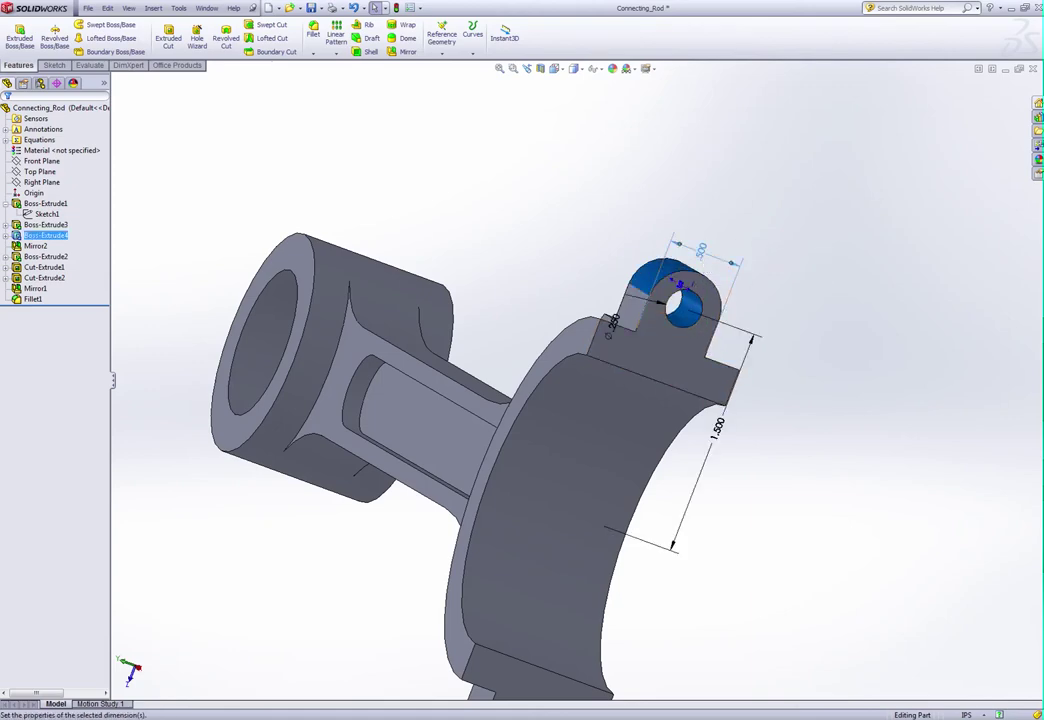
Enter .4 for the eyelet's .500 width dimension and view the rebuilt full-length rod
left_click(701, 252)
double_click(701, 252)
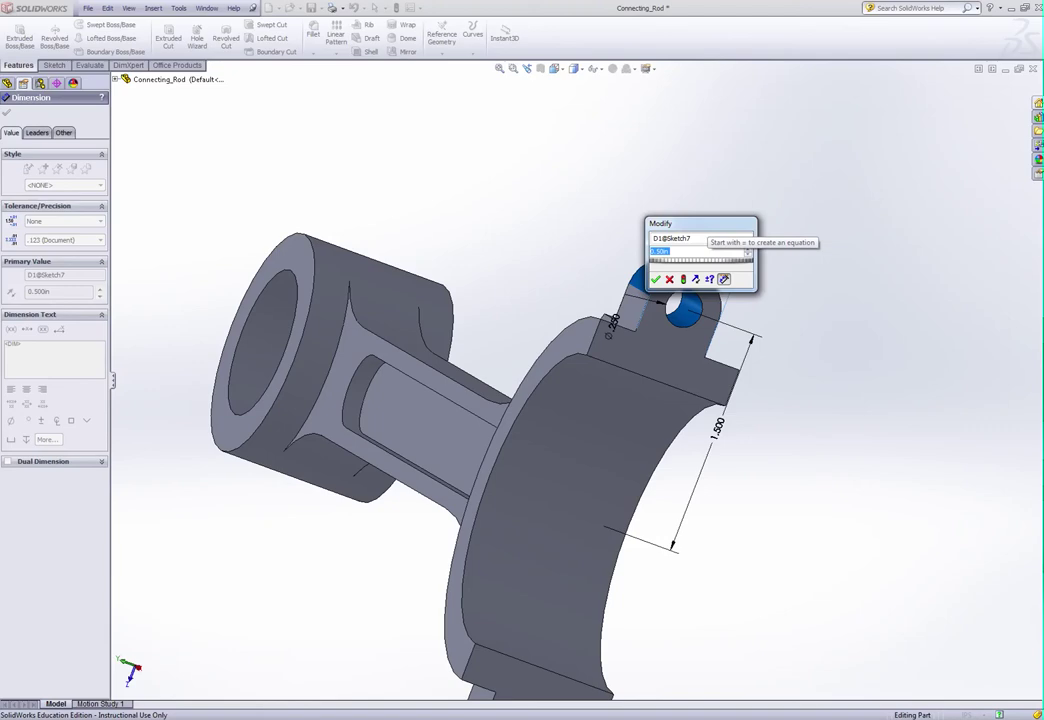
type(".")
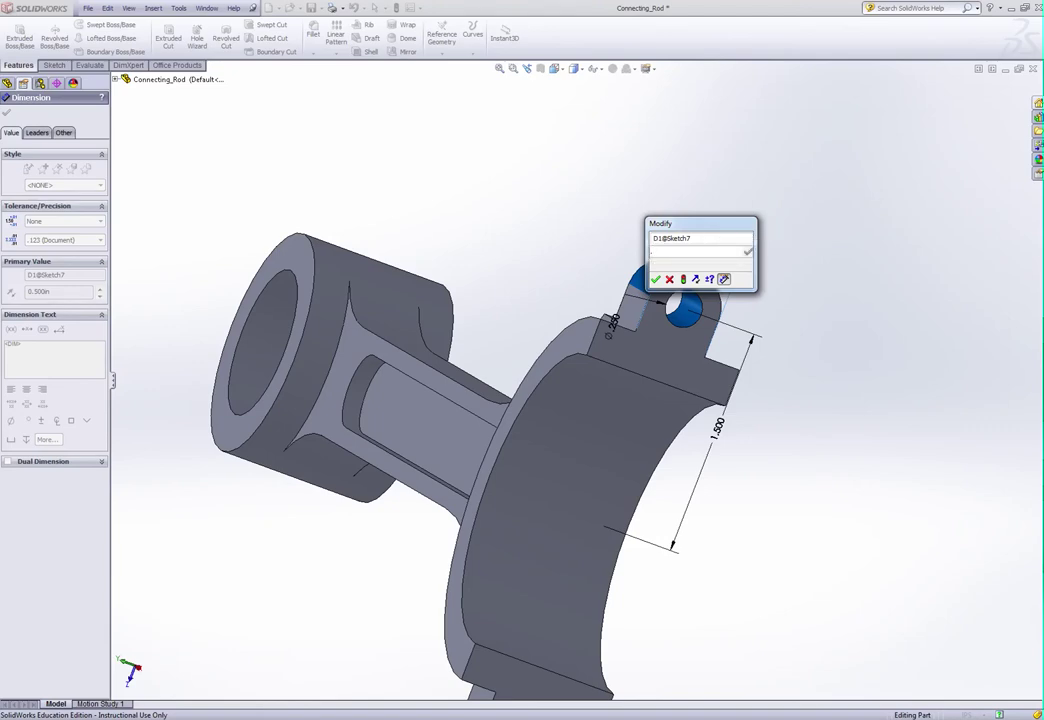
type("4")
key("Return")
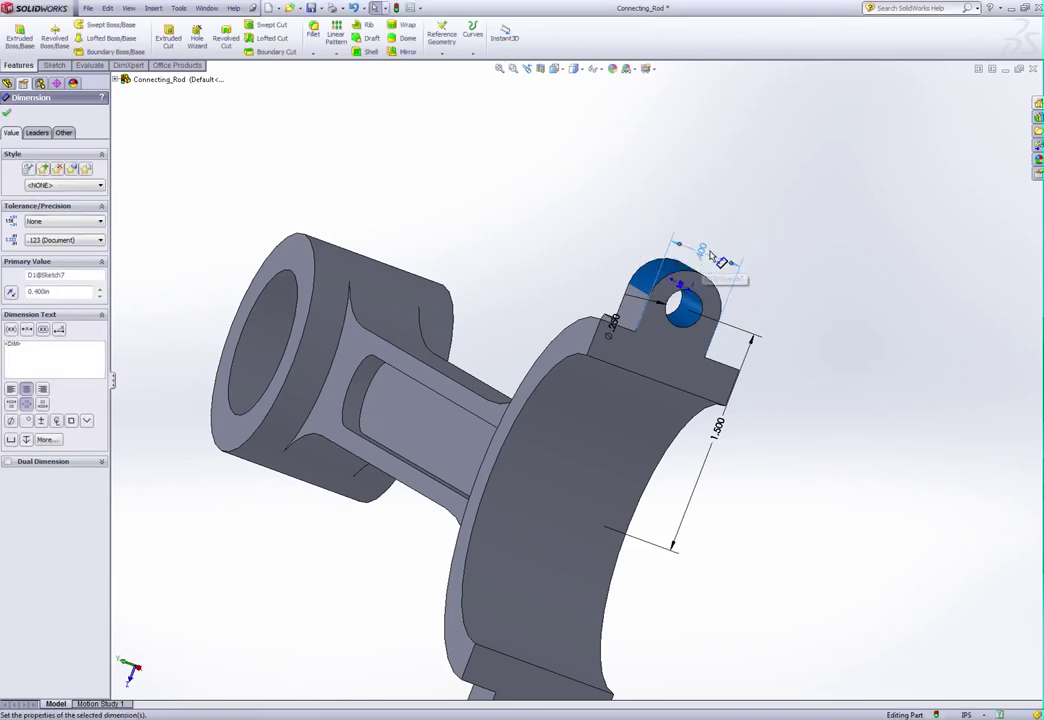
key("Escape")
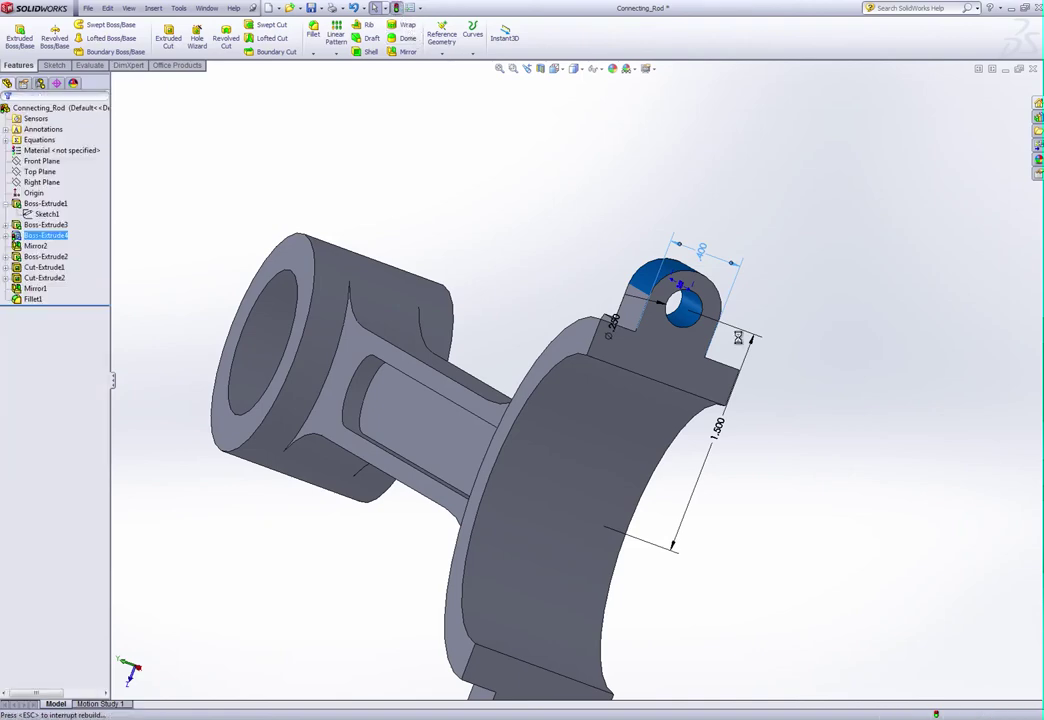
left_click(755, 321)
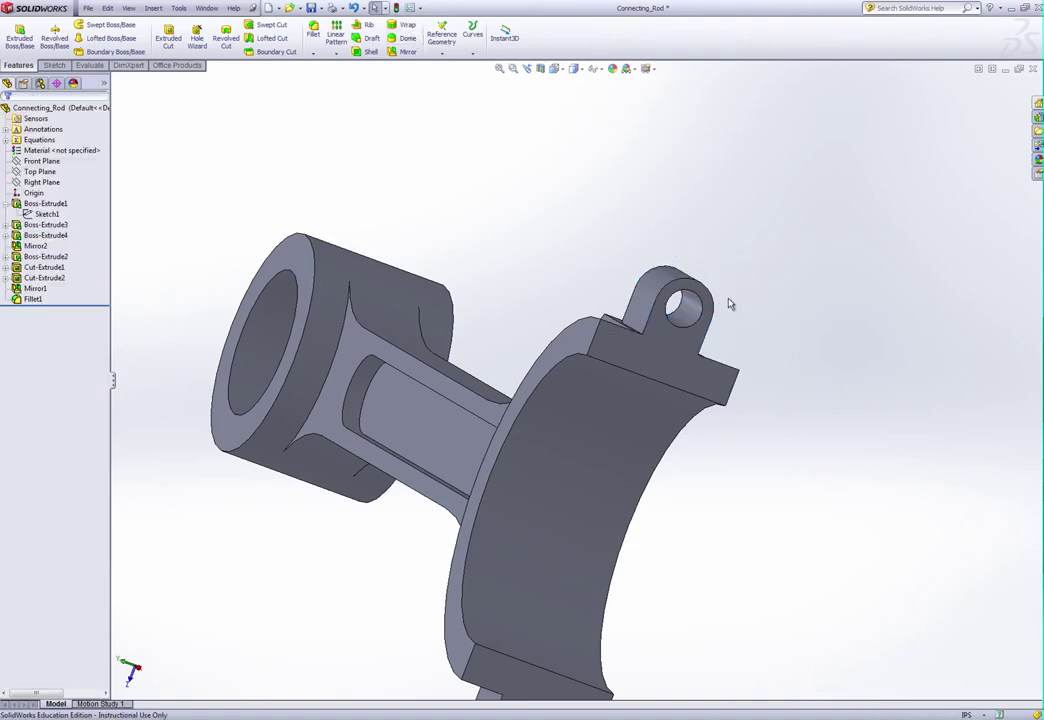
scroll(731, 339, "down", 2)
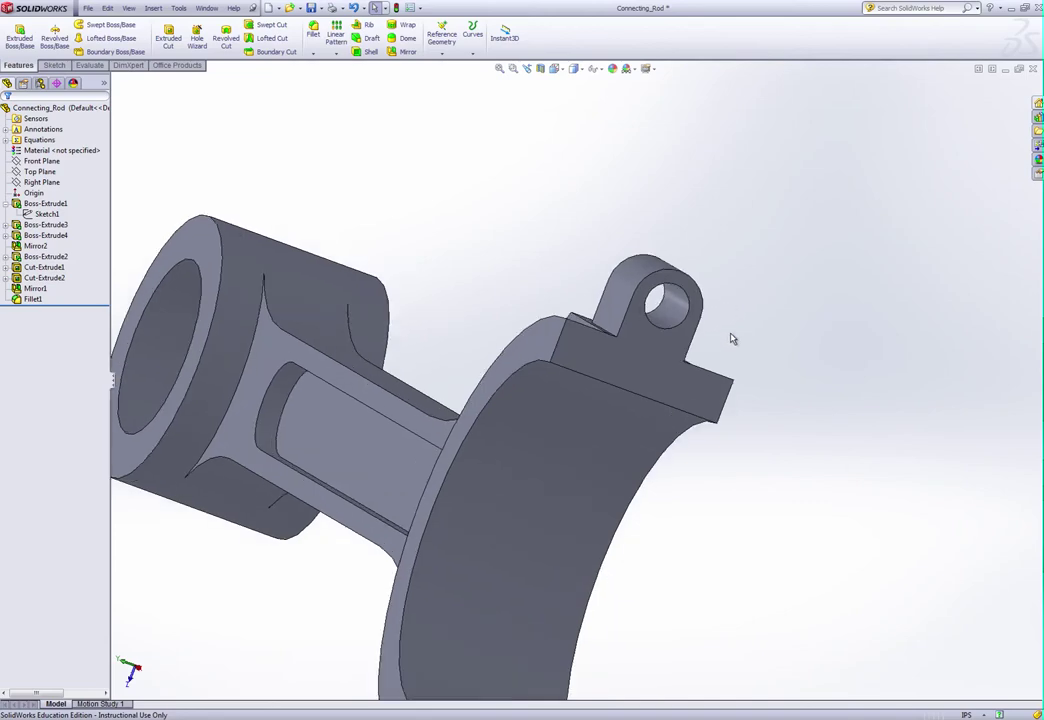
scroll(731, 339, "up", 3)
scroll(620, 522, "up", 2)
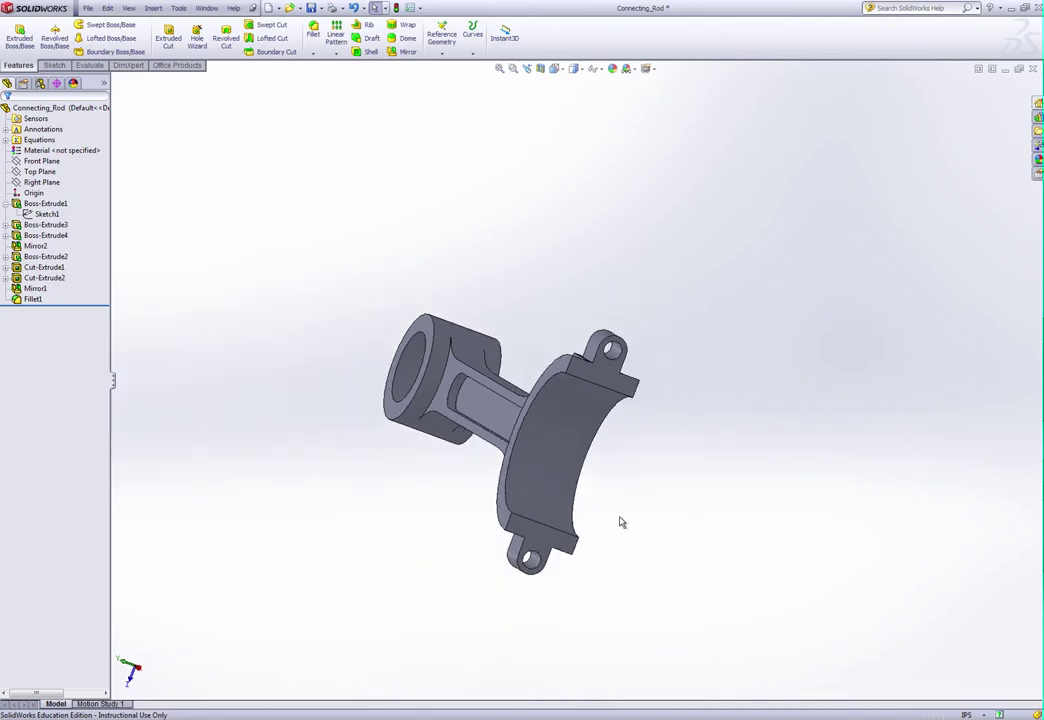
middle_click_drag(620, 522, 670, 250)
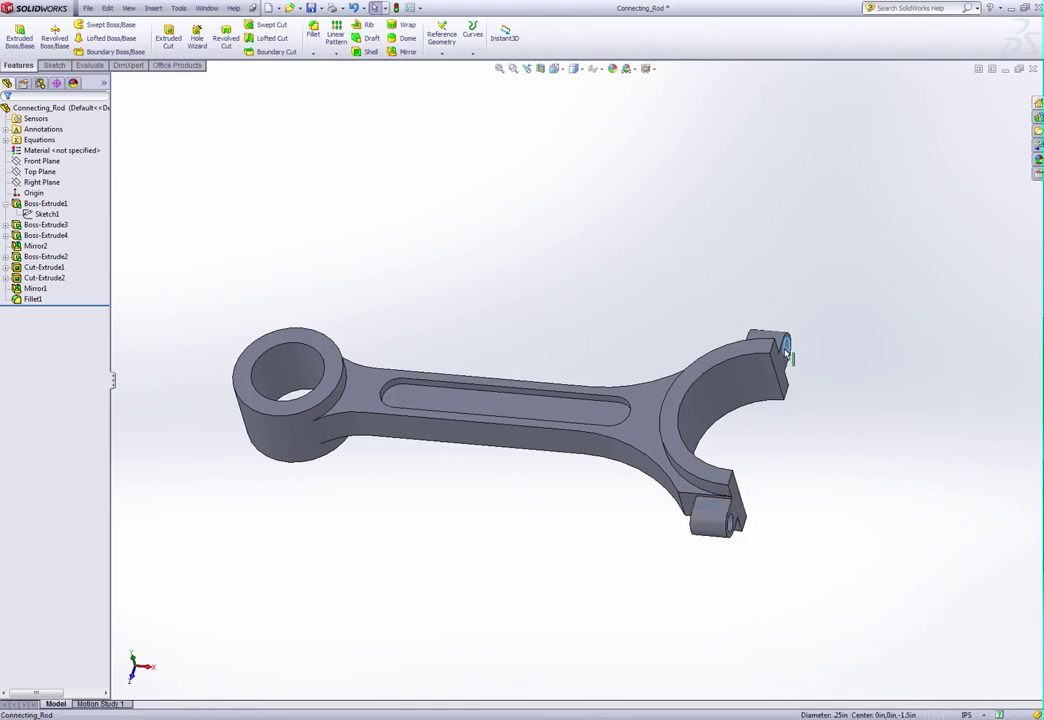
Enter .5 in the eyelet's .400 dimension and rebuild to restore its original width
left_click(787, 350)
left_click_drag(790, 335, 800, 318)
middle_click_drag(810, 331, 760, 340)
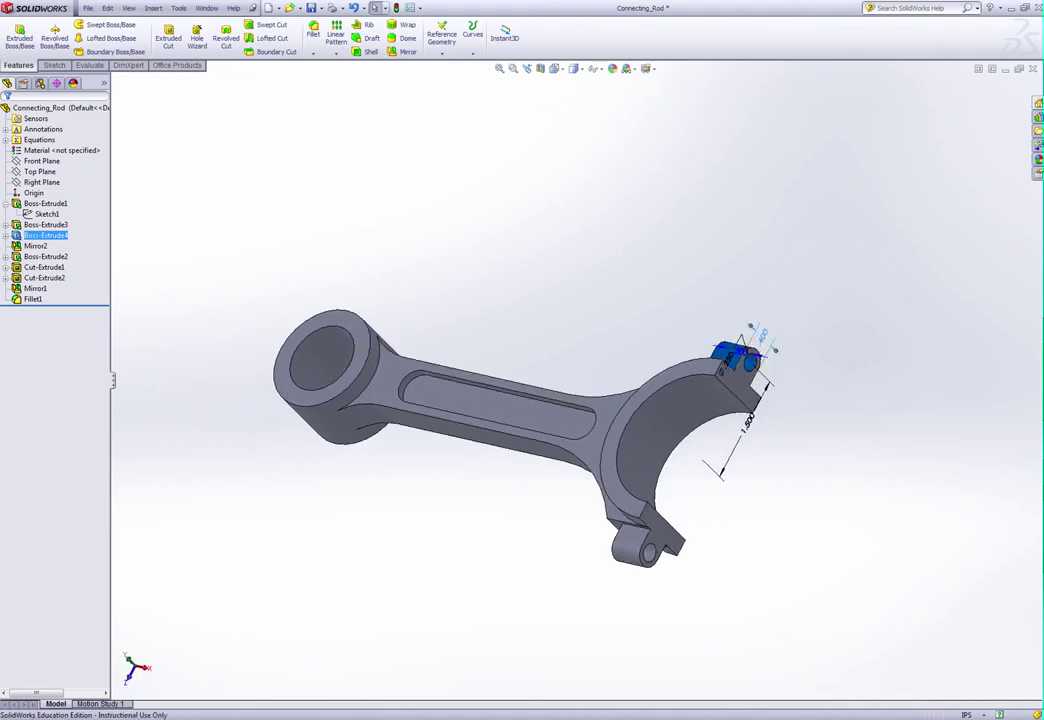
left_click(763, 337)
double_click(763, 337)
type(".5")
key("Return")
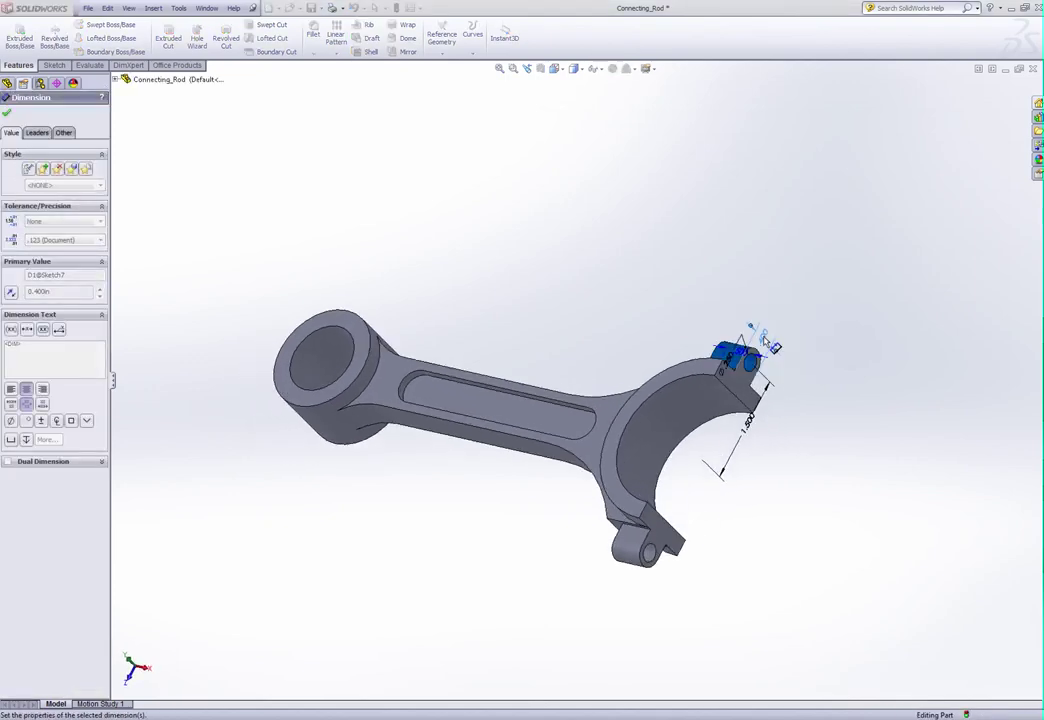
left_click(852, 410)
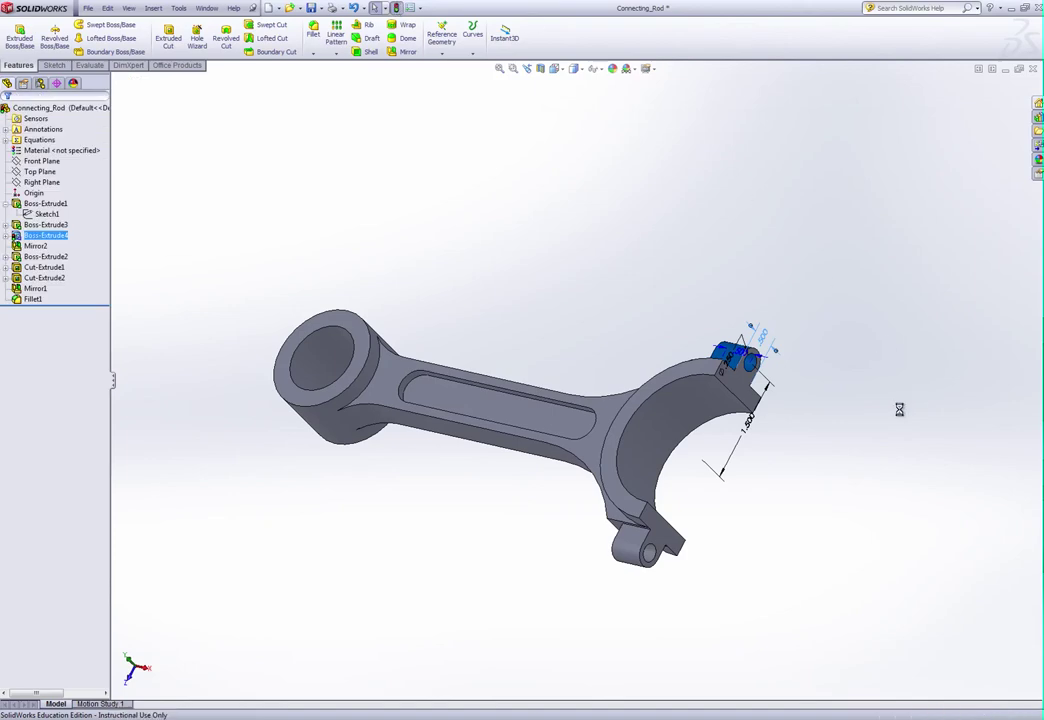
middle_click_drag(570, 301, 604, 240)
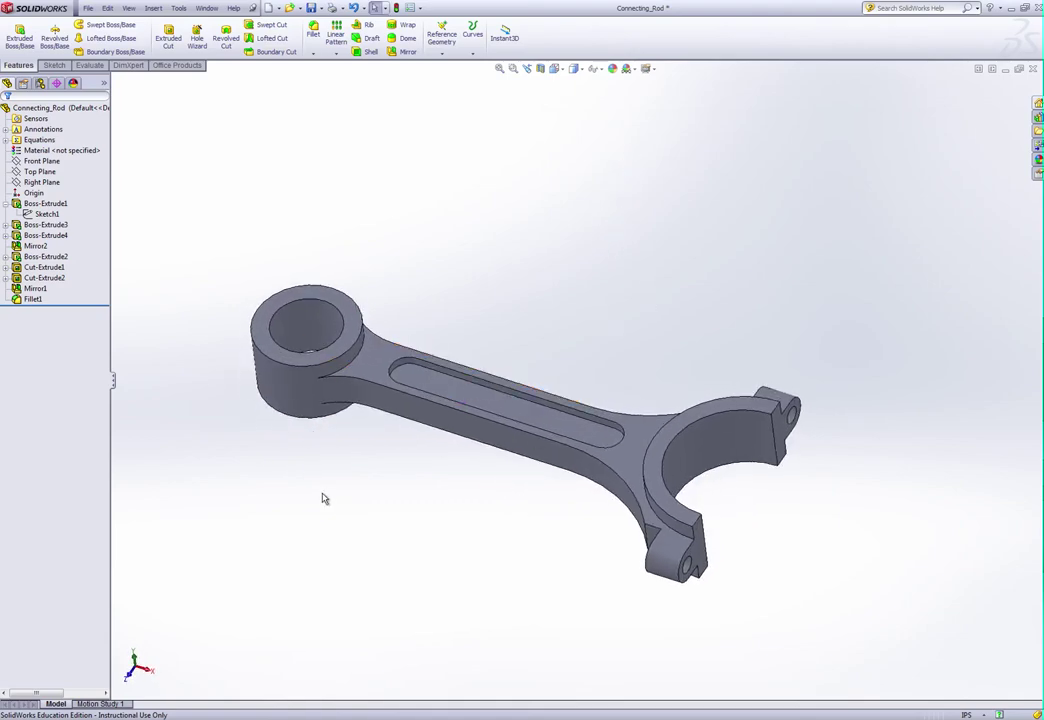
left_click(662, 495)
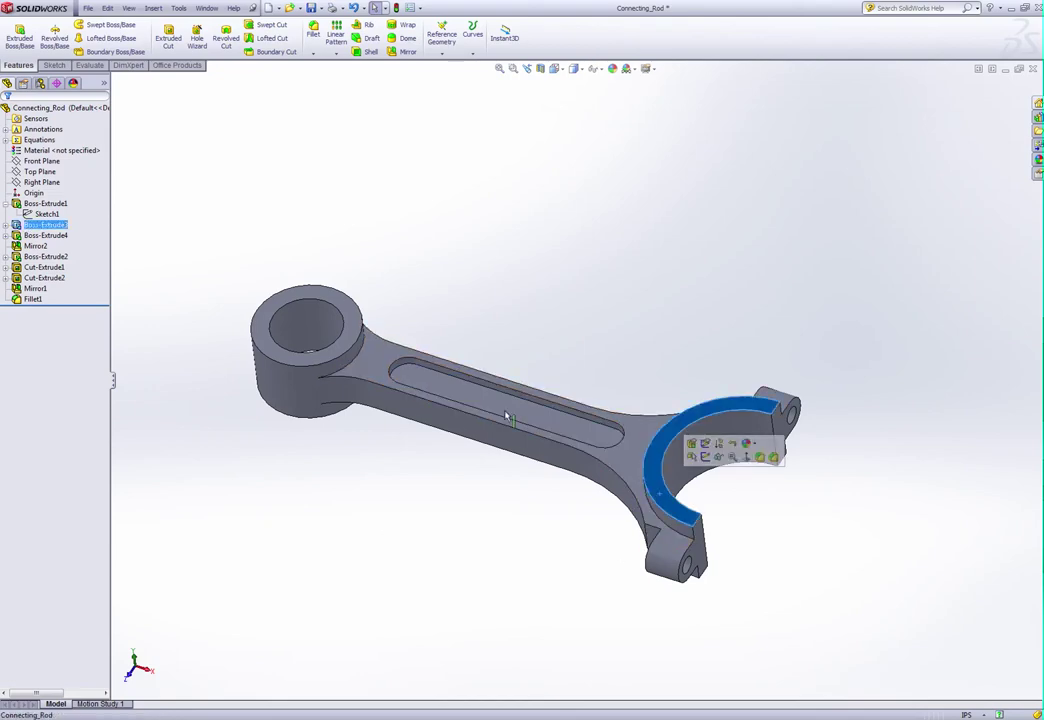
right_click(58, 227)
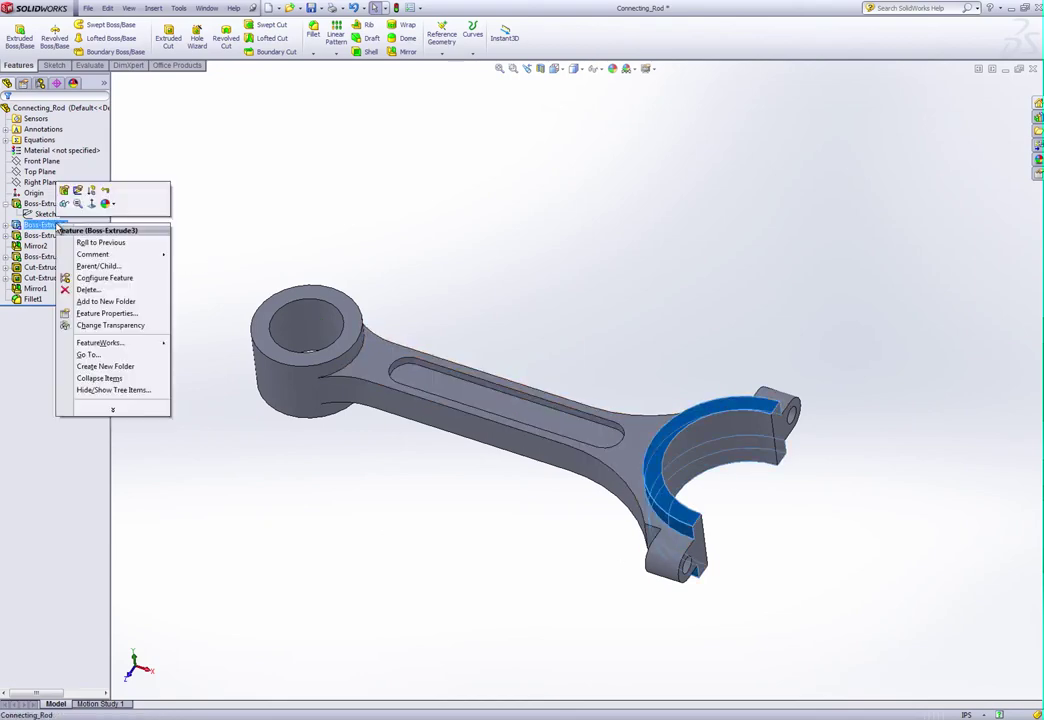
left_click(91, 190)
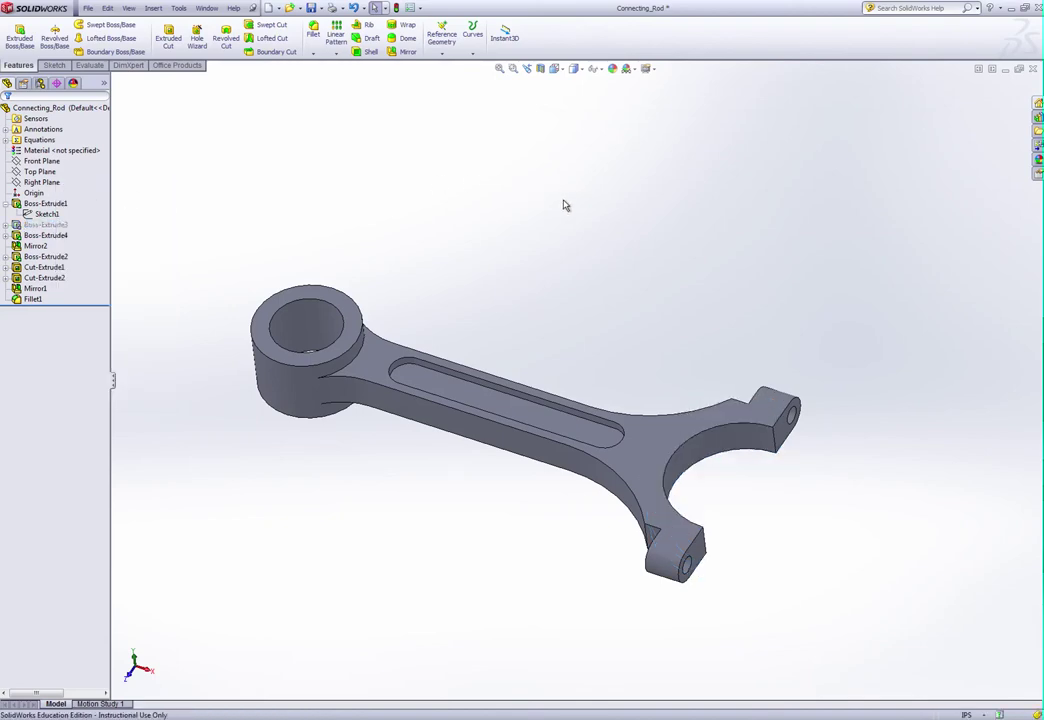
left_click(45, 225)
right_click(50, 225)
left_click(88, 196)
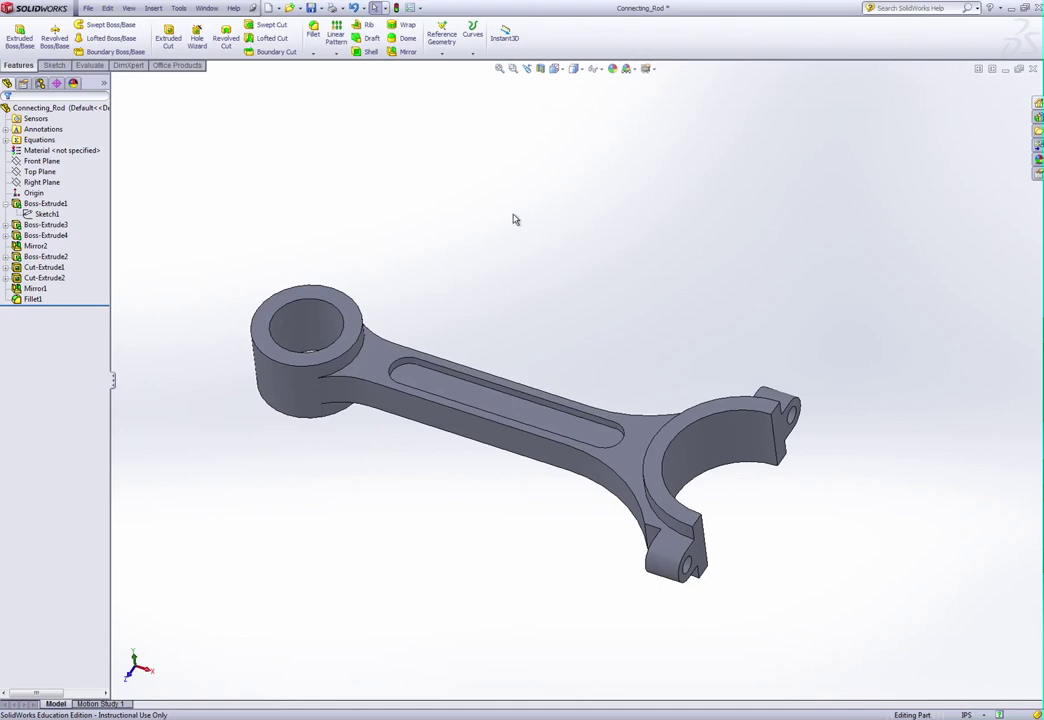
Open the Equations dialog listing camshaft_diameter, wristpin_diameter and kinematic_length from the Tools menu
left_click(178, 8)
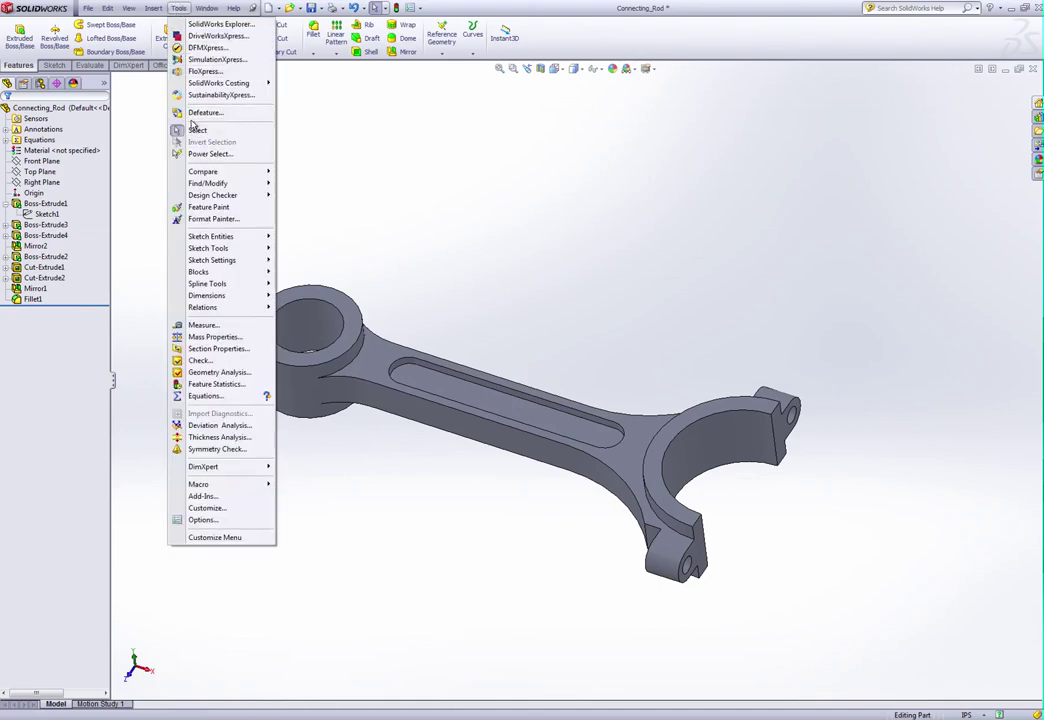
mouse_move(211, 300)
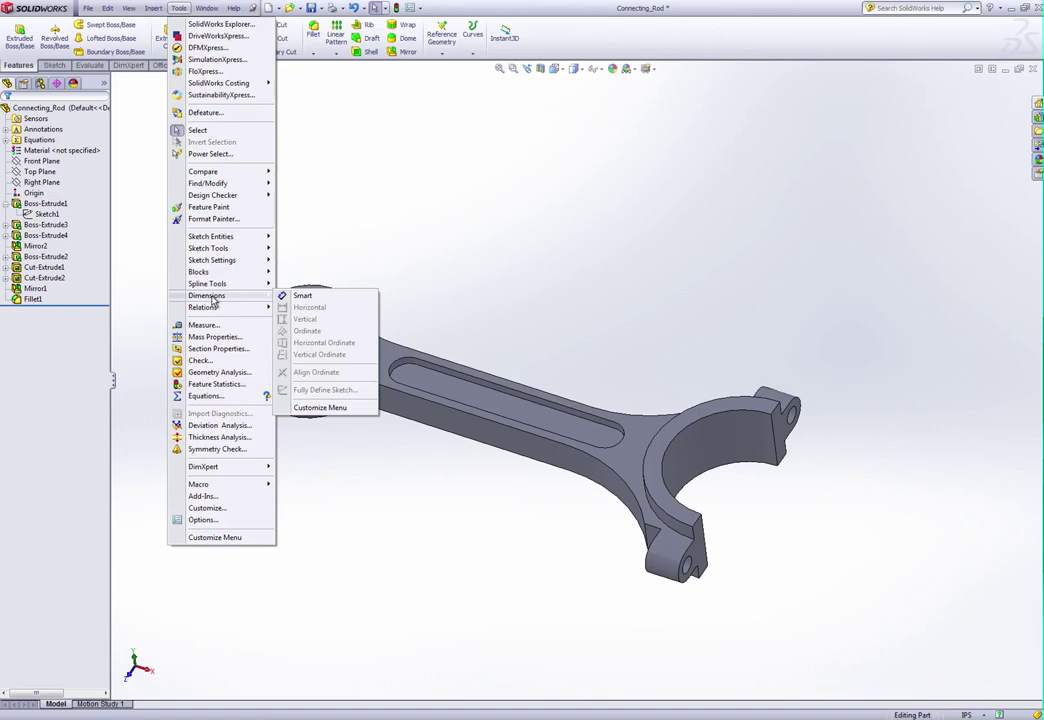
left_click(213, 396)
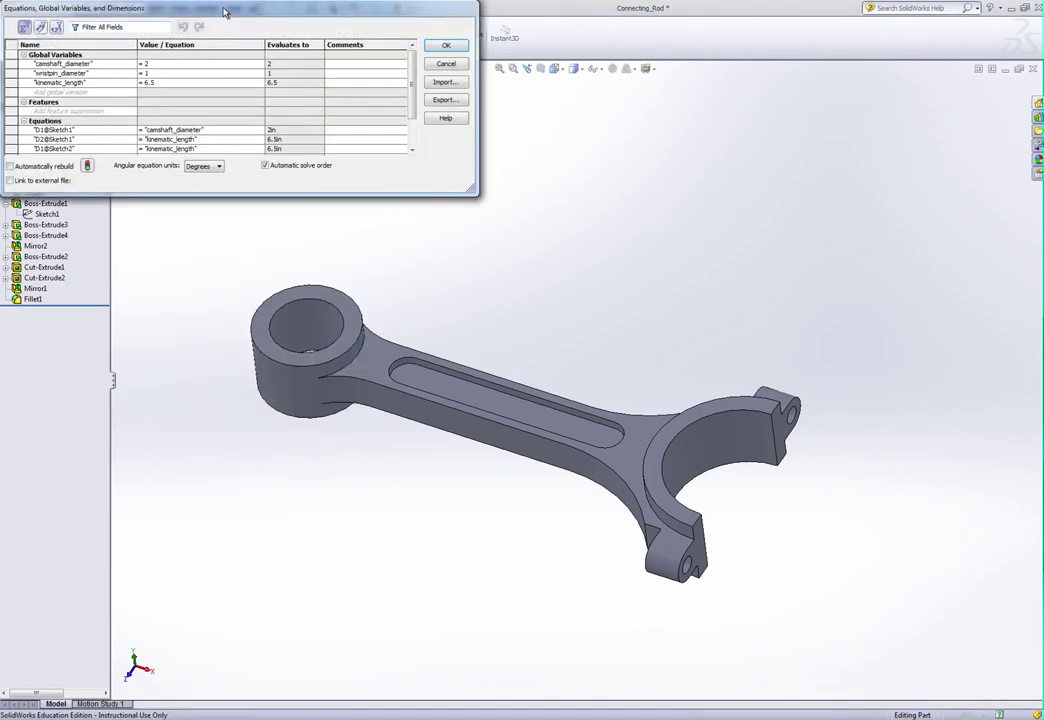
Change the kinematic_length global variable from 6.5 to 7 and apply the equations with OK
left_click(162, 84)
key("BackSpace")
key("BackSpace")
key("BackSpace")
type("7")
key("Return")
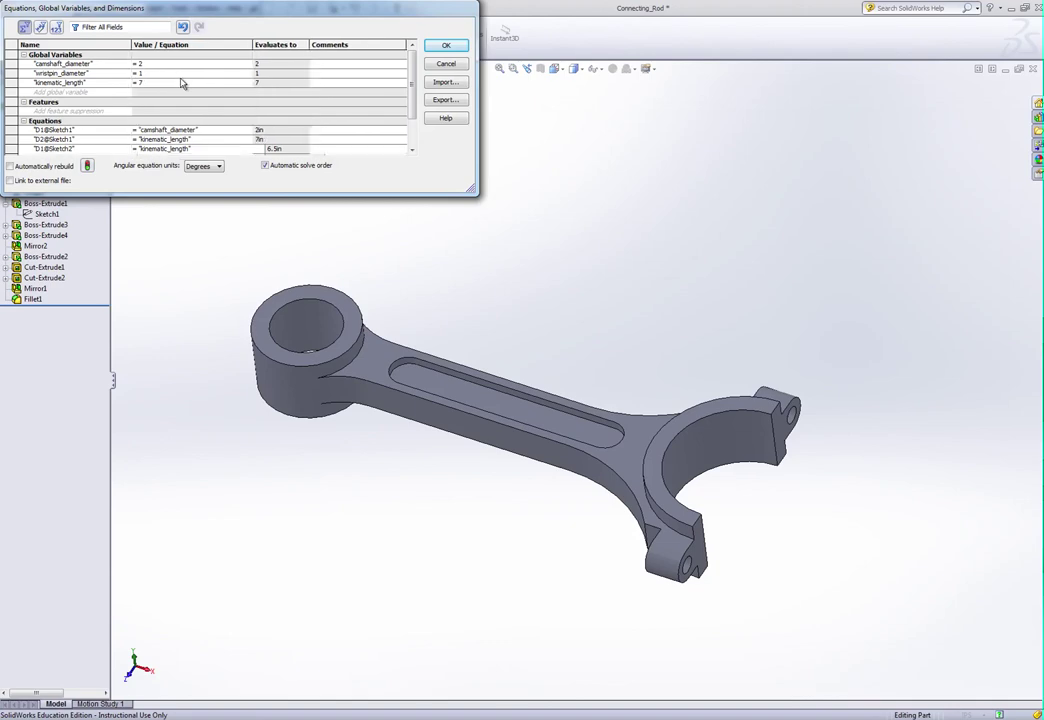
left_click(440, 46)
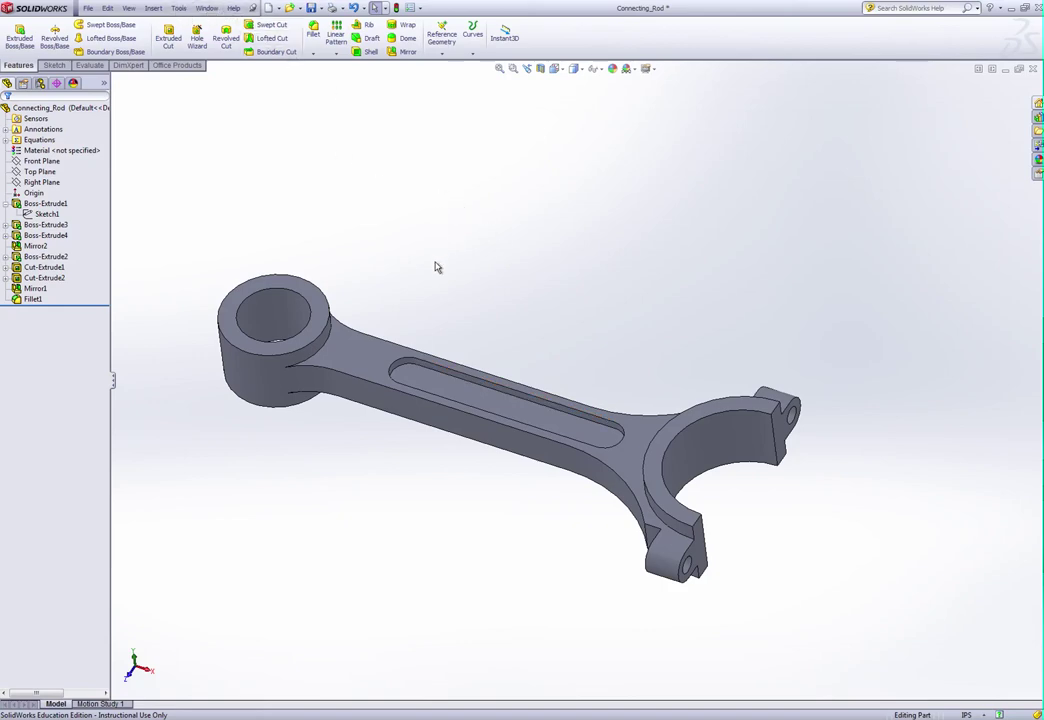
mouse_move(436, 267)
middle_mouse_down()
mouse_move(496, 282)
mouse_move(480, 343)
mouse_move(447, 246)
mouse_move(450, 273)
middle_mouse_up()
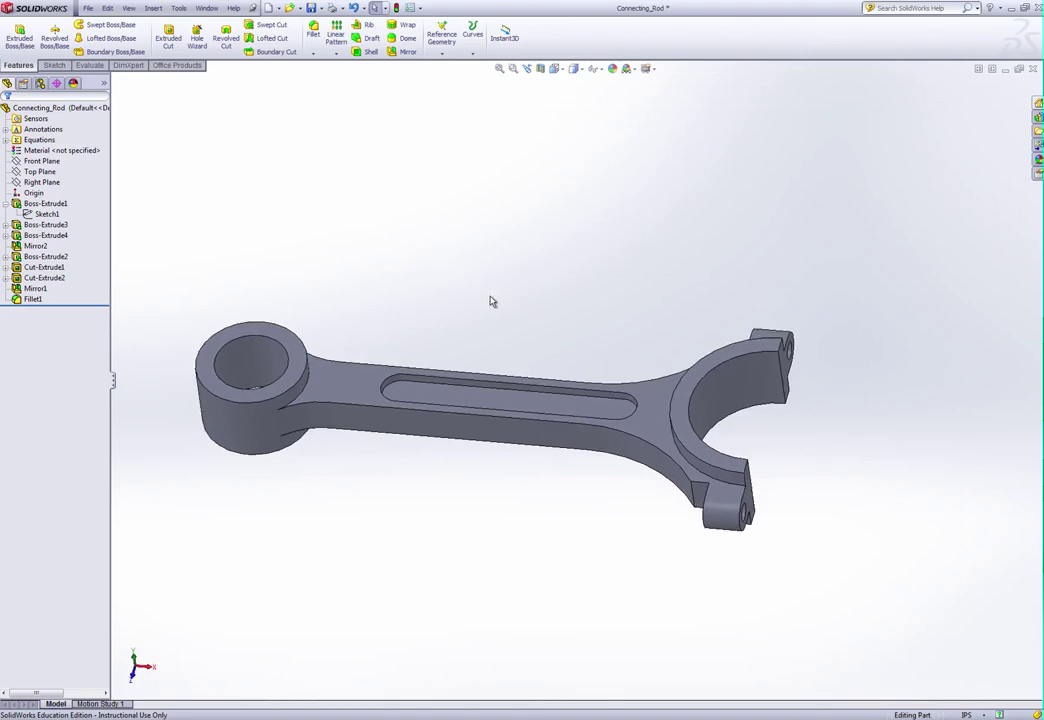